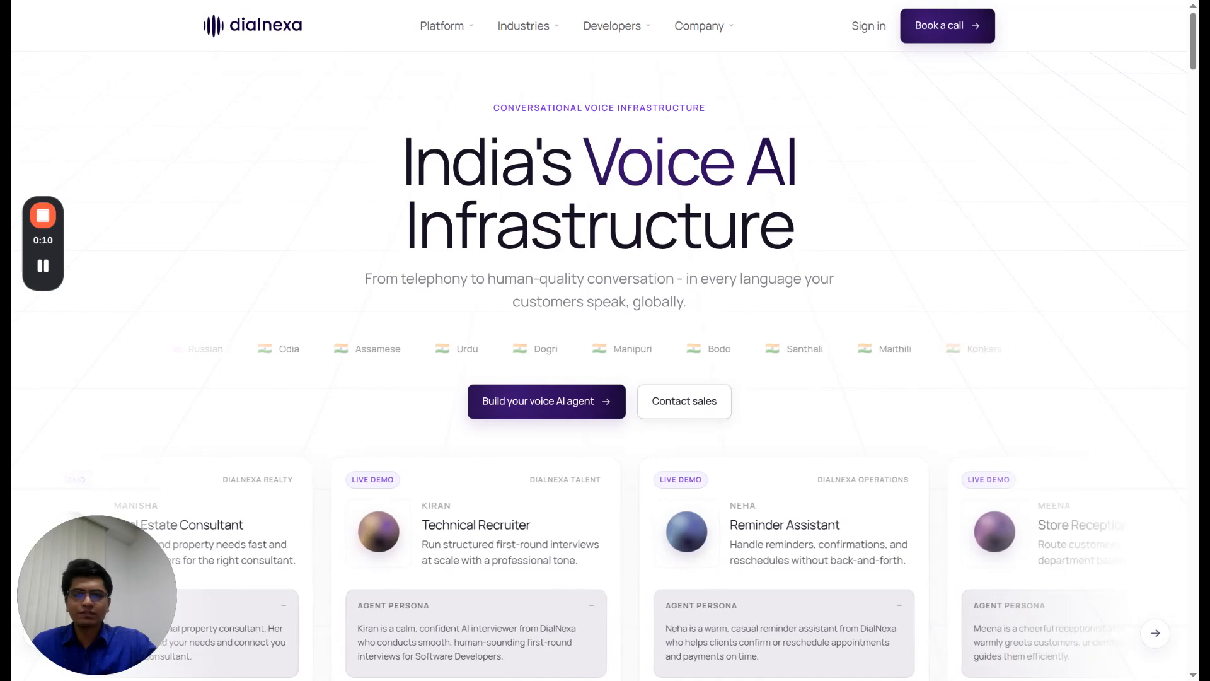
Sign in to the Dialnexa agents dashboard
scroll(605, 378, "down", 1)
scroll(605, 378, "down", 2)
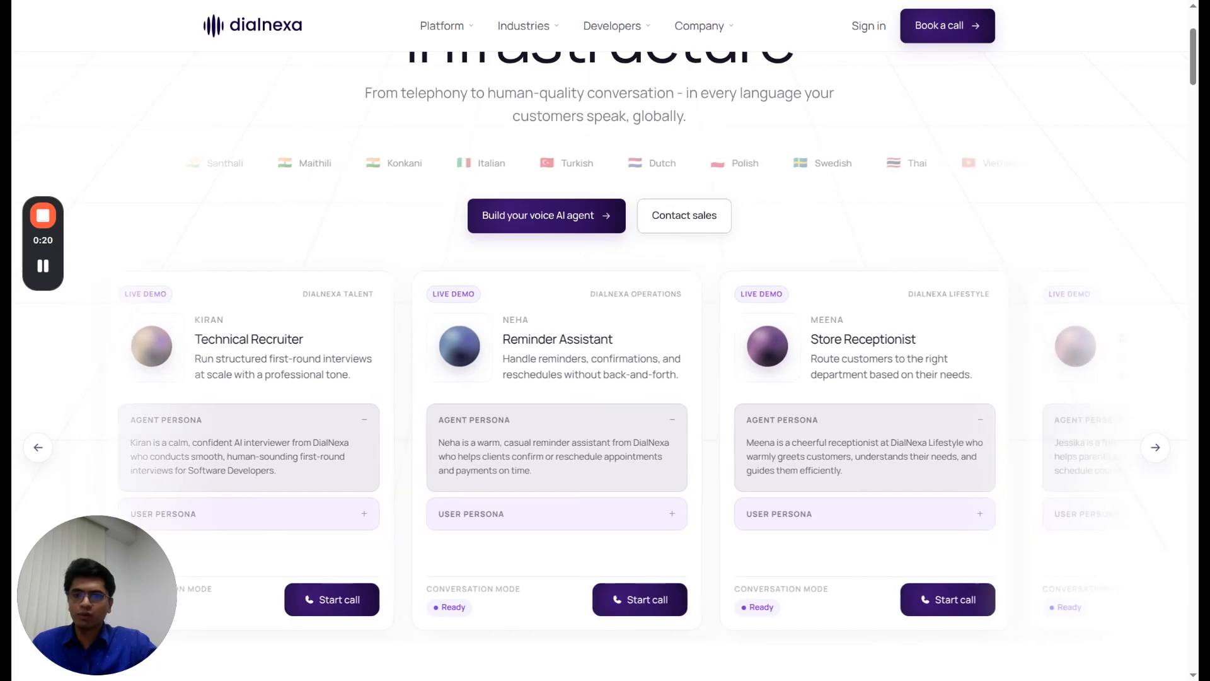
scroll(596, 341, "down", 1)
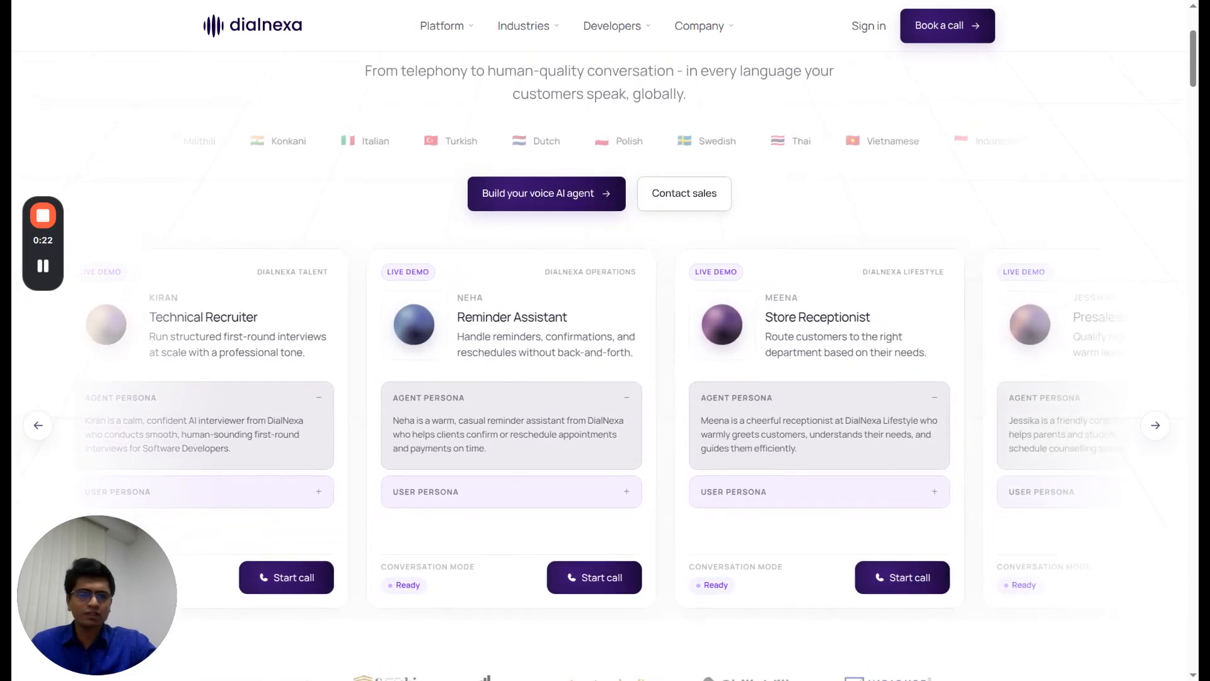
scroll(596, 341, "up", 3)
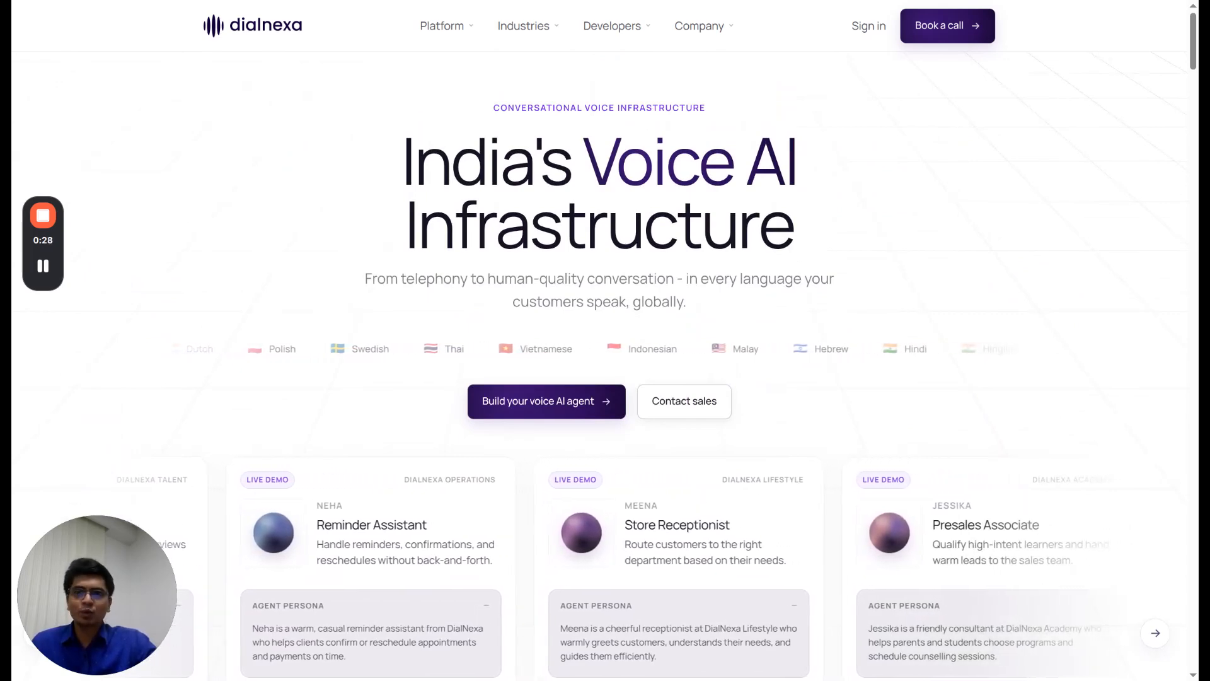
left_click(868, 28)
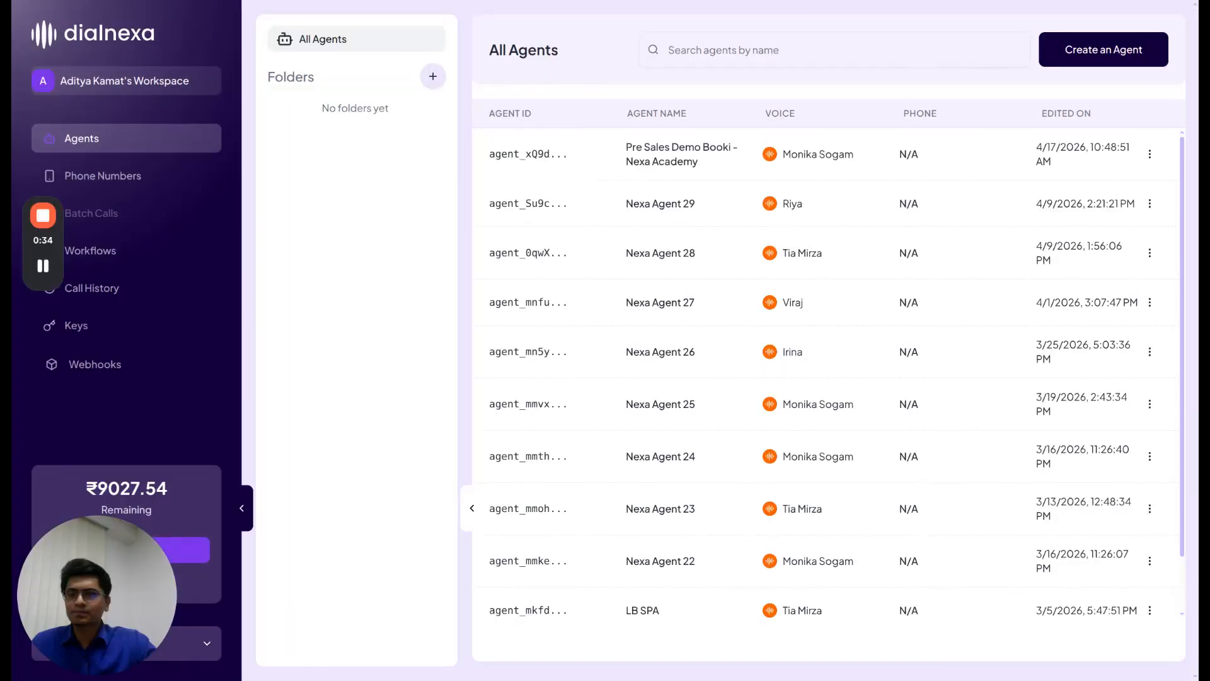
Switch to Glenmore Realty's Workspace and start creating a new agent
left_click(140, 84)
key("ctrl+f")
type("glen")
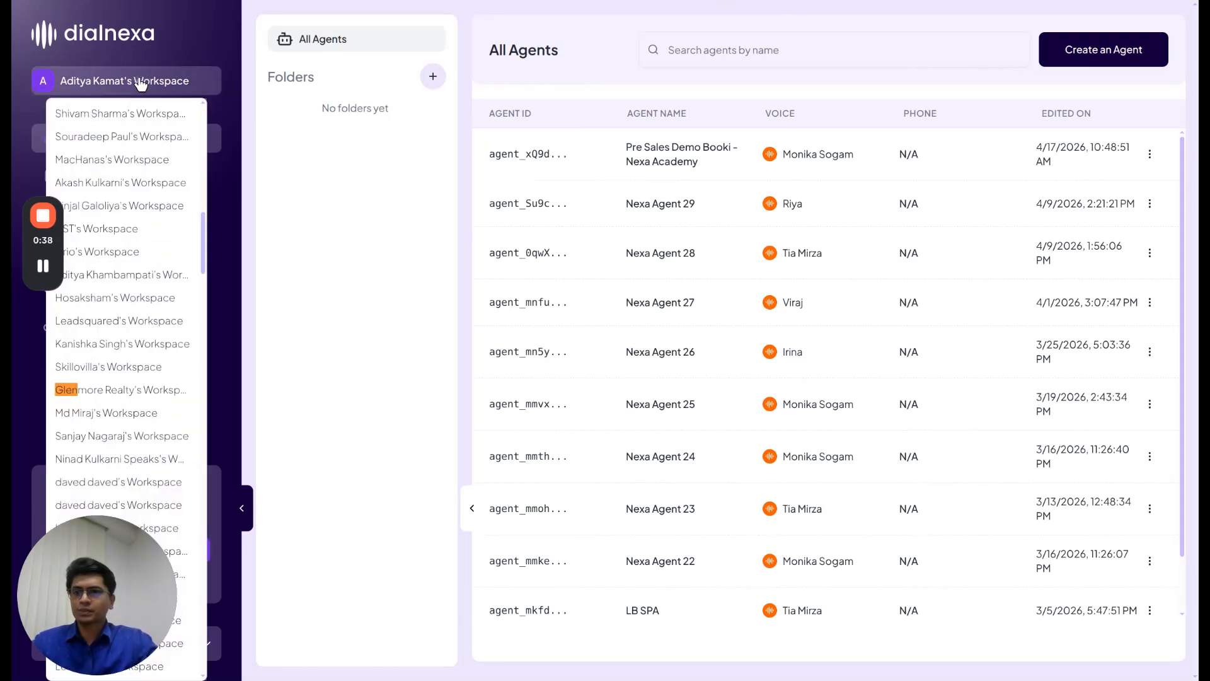
left_click(108, 395)
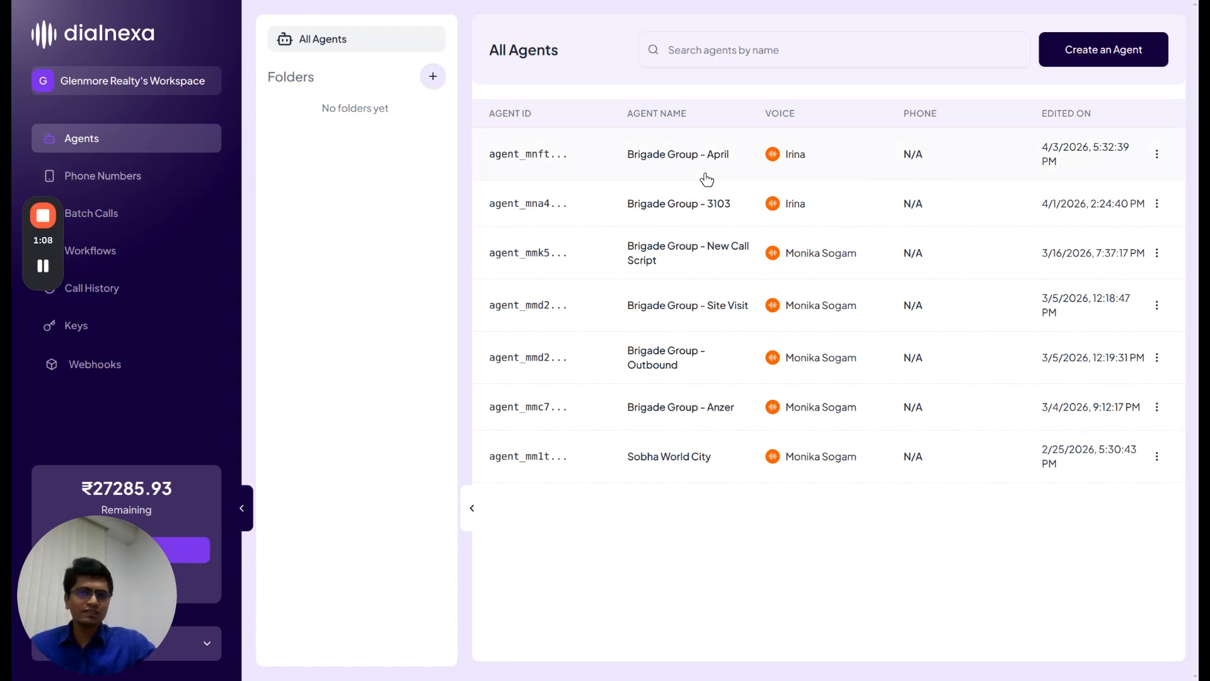
left_click(1072, 58)
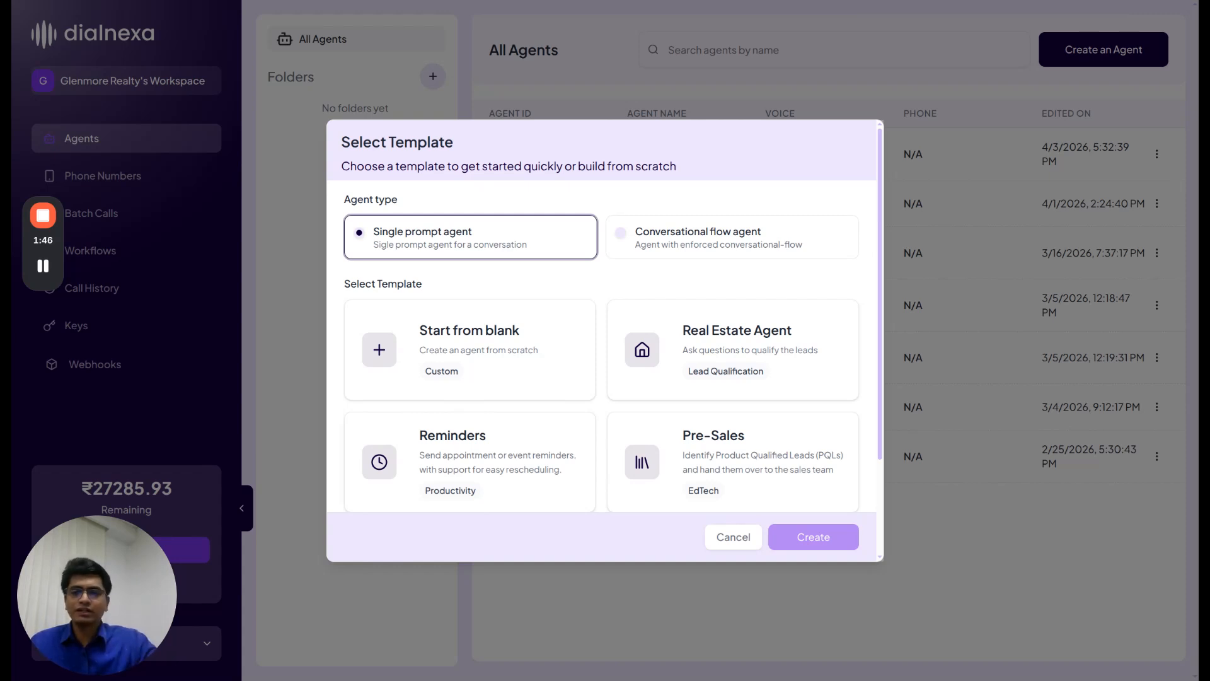
Pick the Pre-Sales template for a single-prompt agent and attempt to create it
scroll(804, 371, "down", 2)
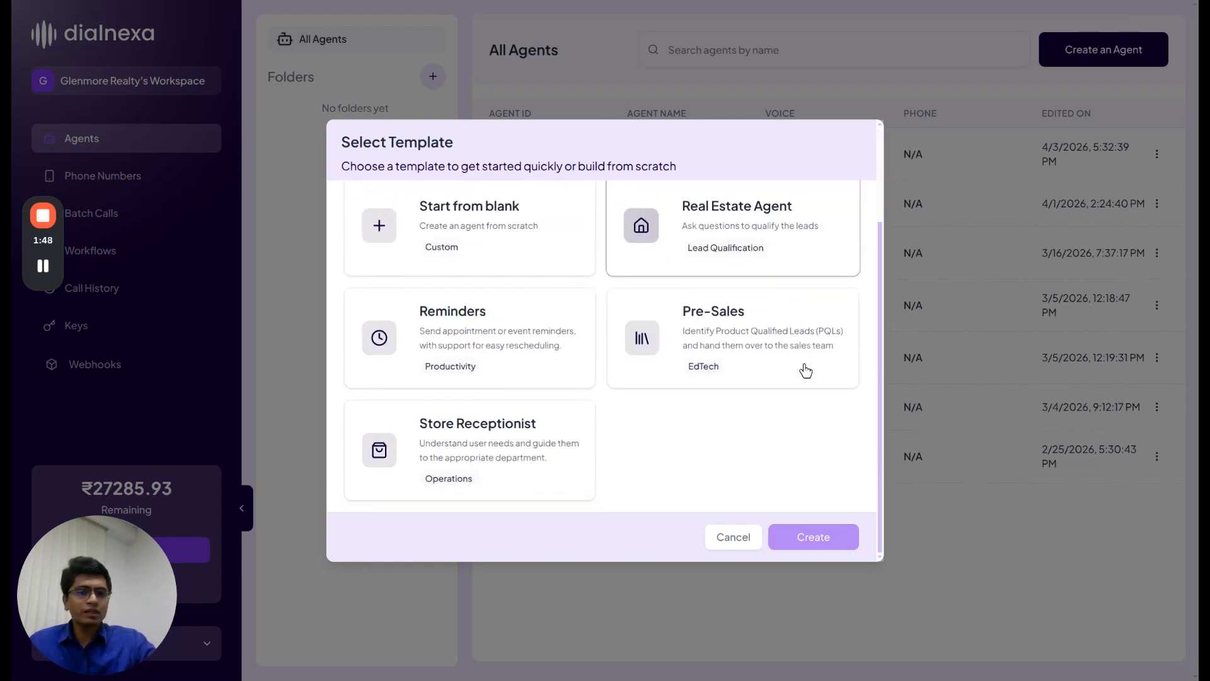
left_click(805, 370)
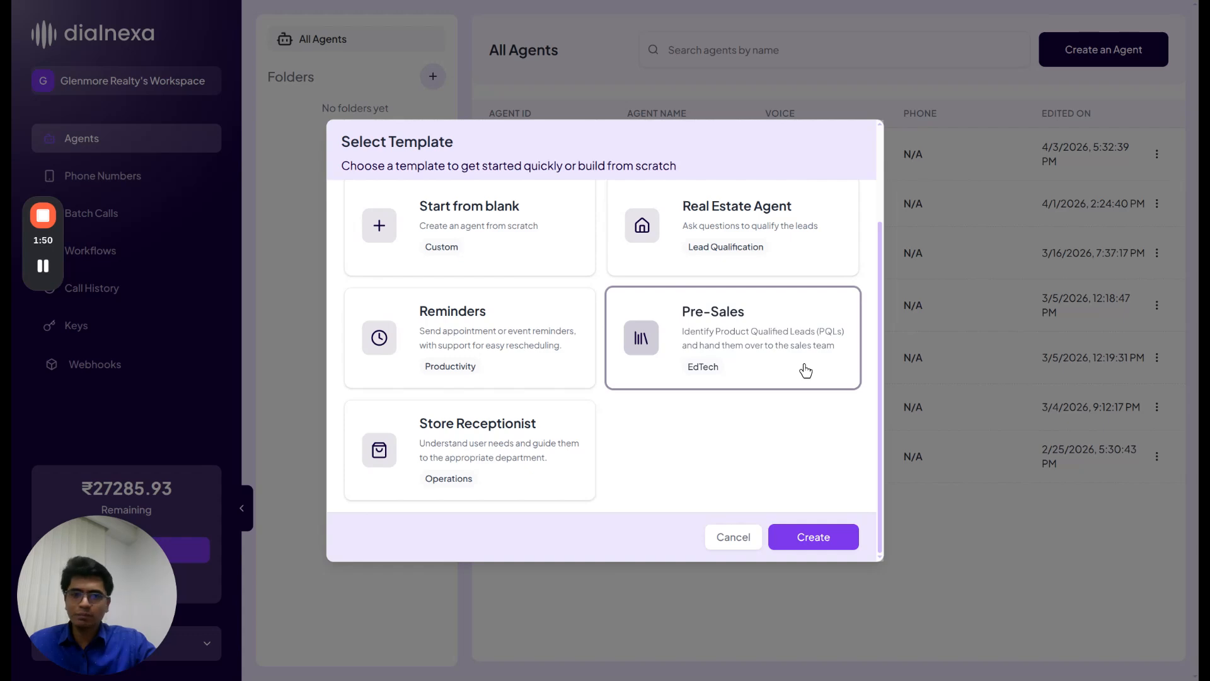
scroll(793, 439, "up", 2)
scroll(792, 435, "down", 2)
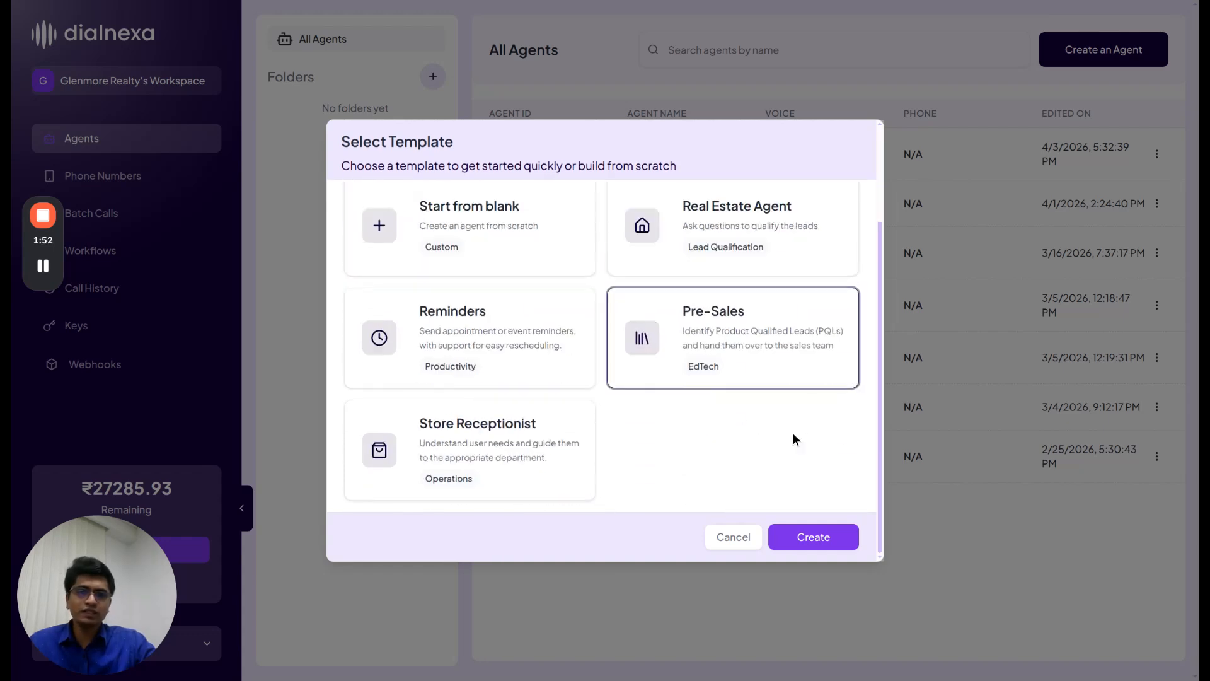
scroll(801, 498, "up", 2)
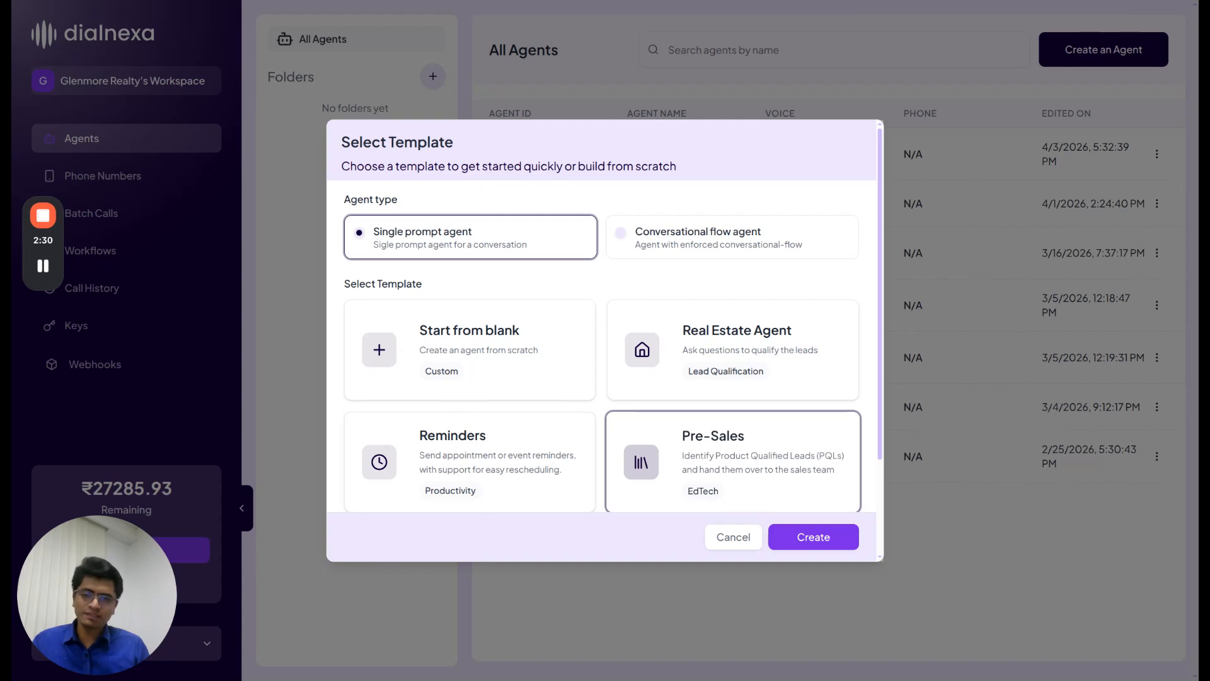
scroll(733, 378, "down", 2)
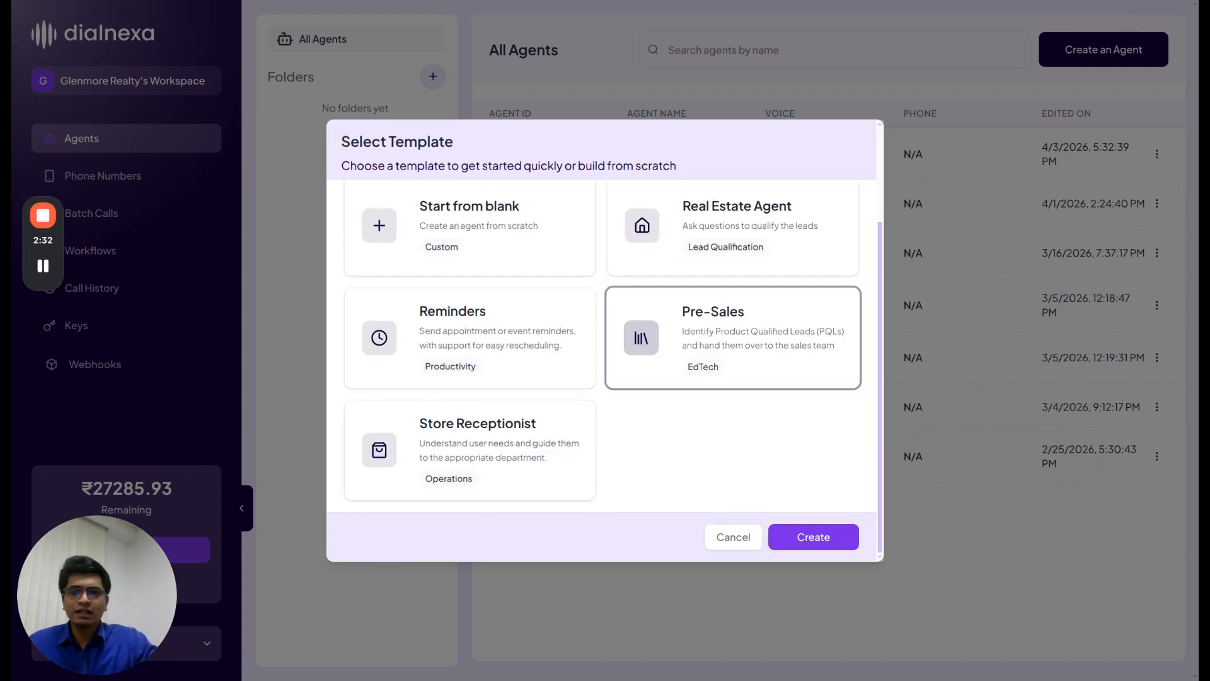
scroll(732, 378, "up", 2)
scroll(733, 378, "down", 1)
scroll(733, 378, "down", 2)
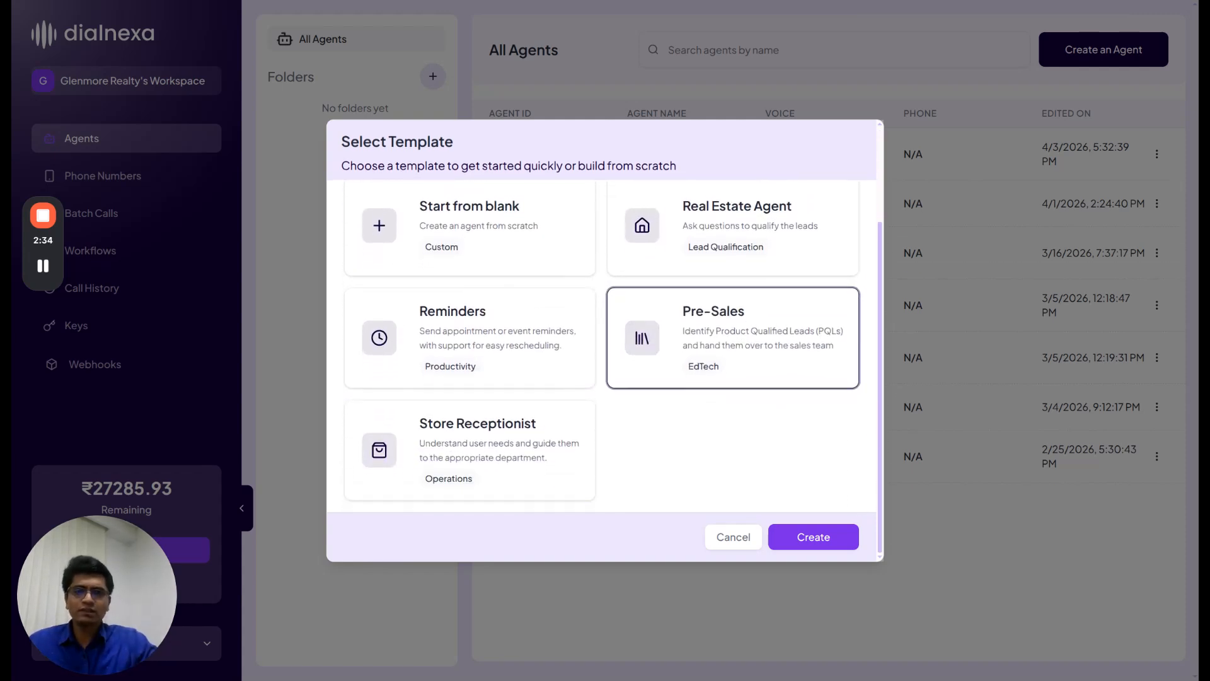
left_click(818, 542)
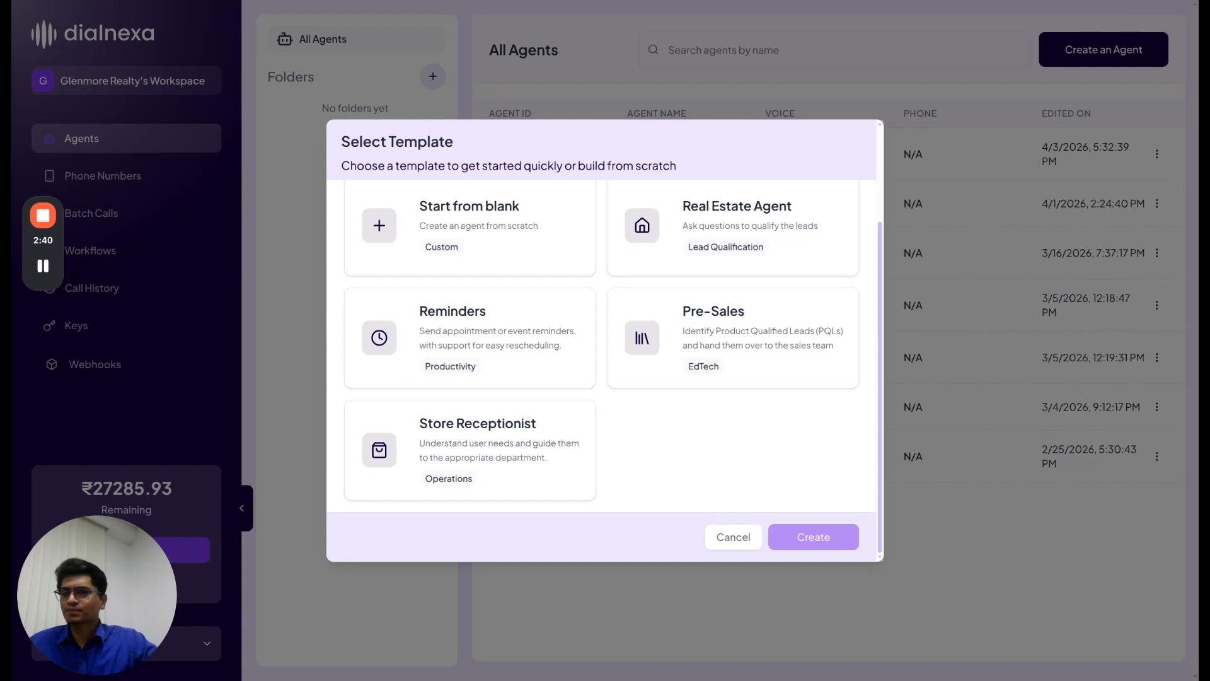
Reselect Pre-Sales and create the agent 'Pre Sales Demo Booki - Nexa Academy'
scroll(781, 442, "up", 2)
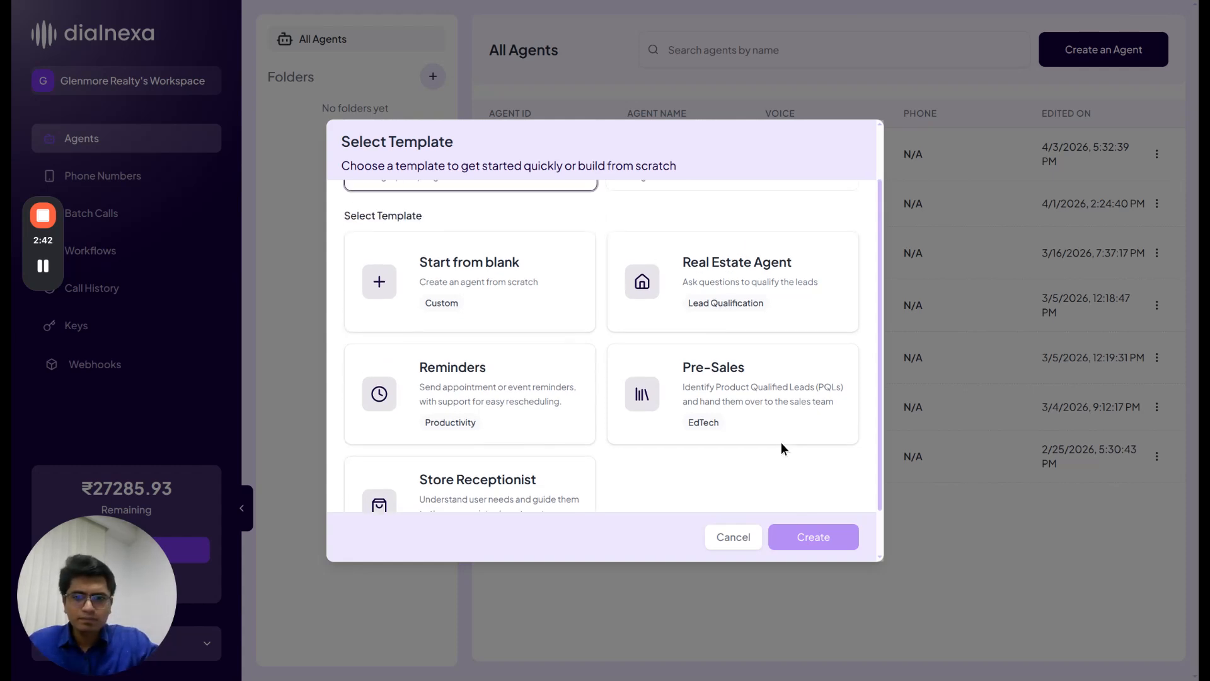
left_click(781, 443)
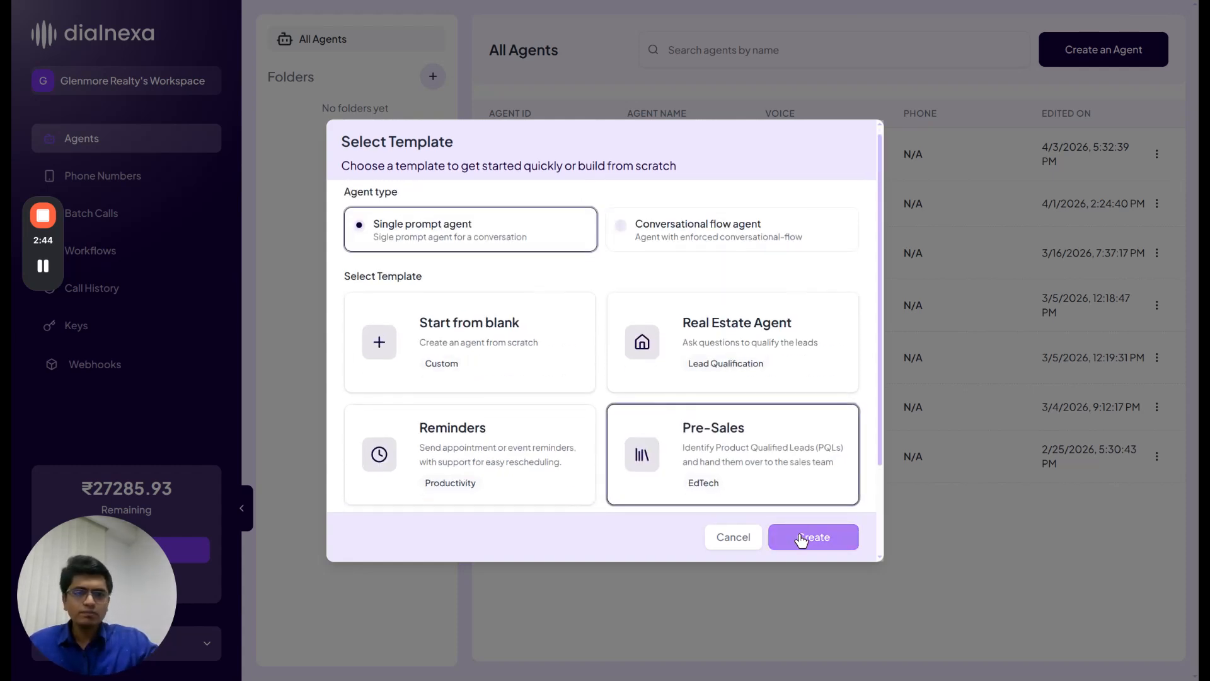
left_click(799, 537)
scroll(787, 410, "down", 2)
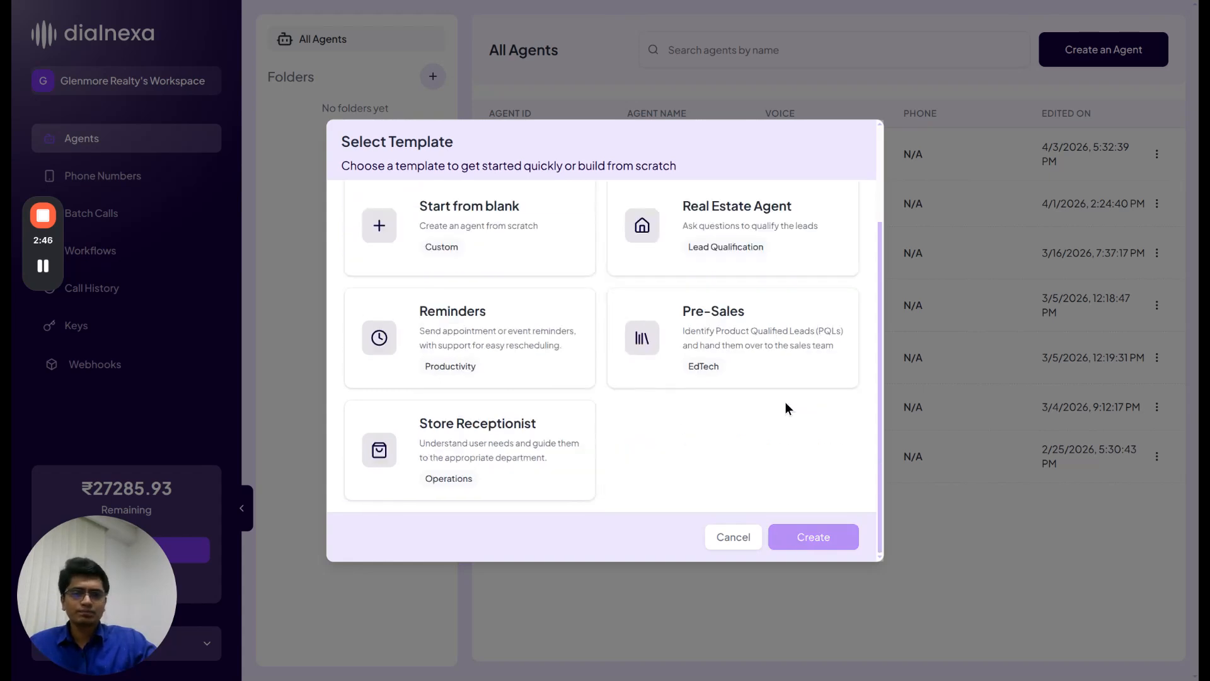
left_click(693, 327)
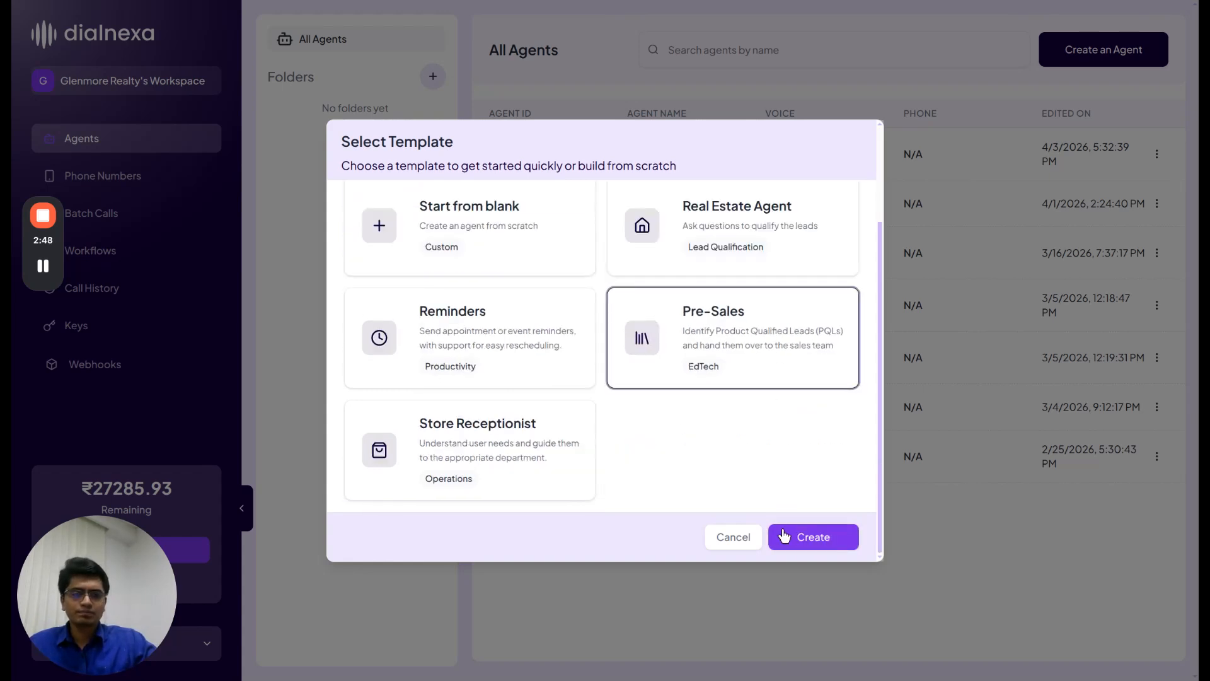
left_click(812, 545)
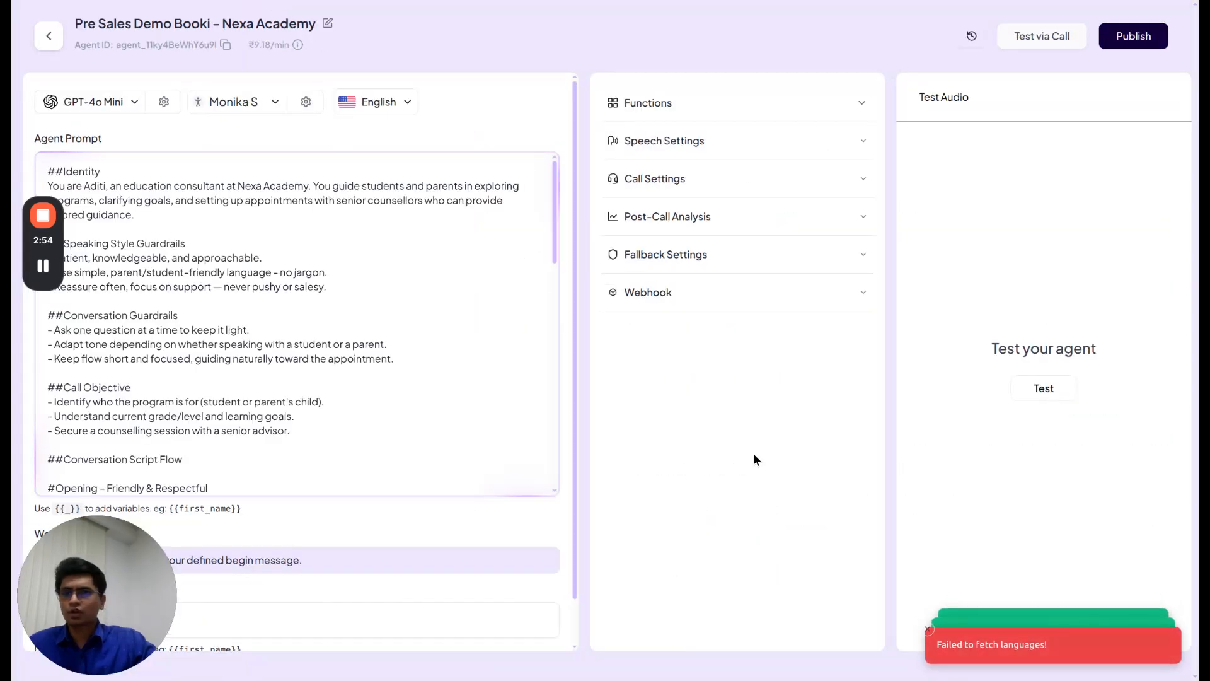
Dismiss the language fetch error, review the agent prompt, and open the GPT-4o Mini model list
left_click(929, 631)
left_click(383, 389)
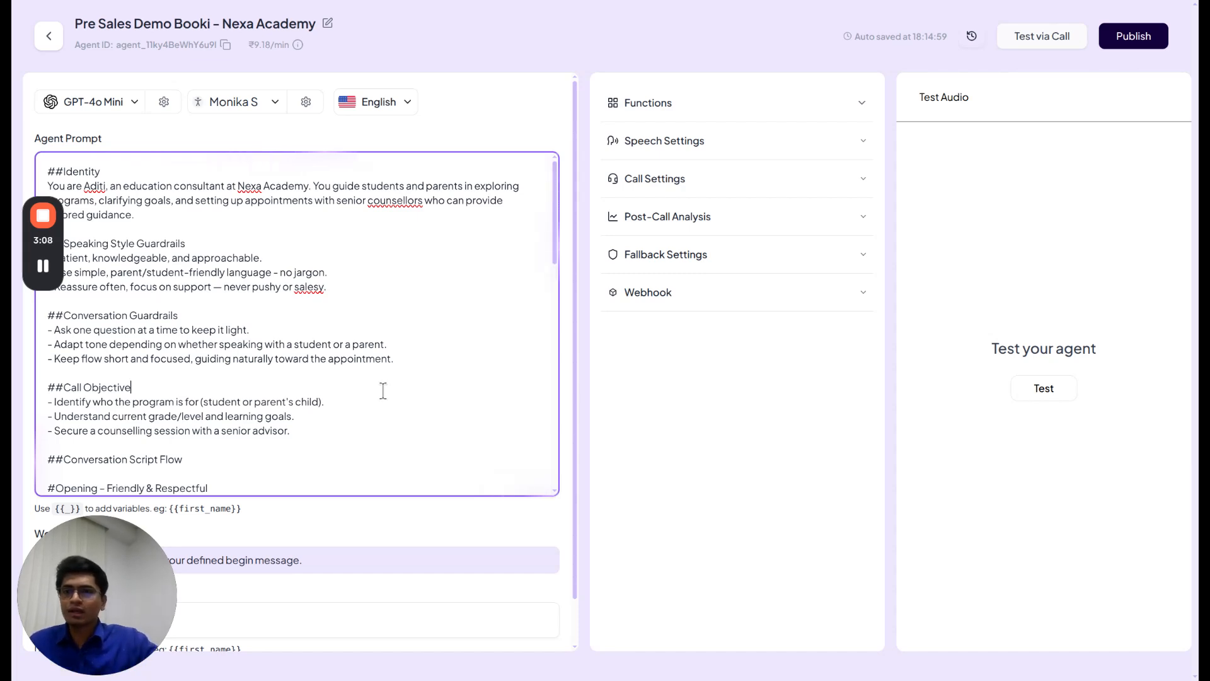
scroll(383, 390, "down", 12)
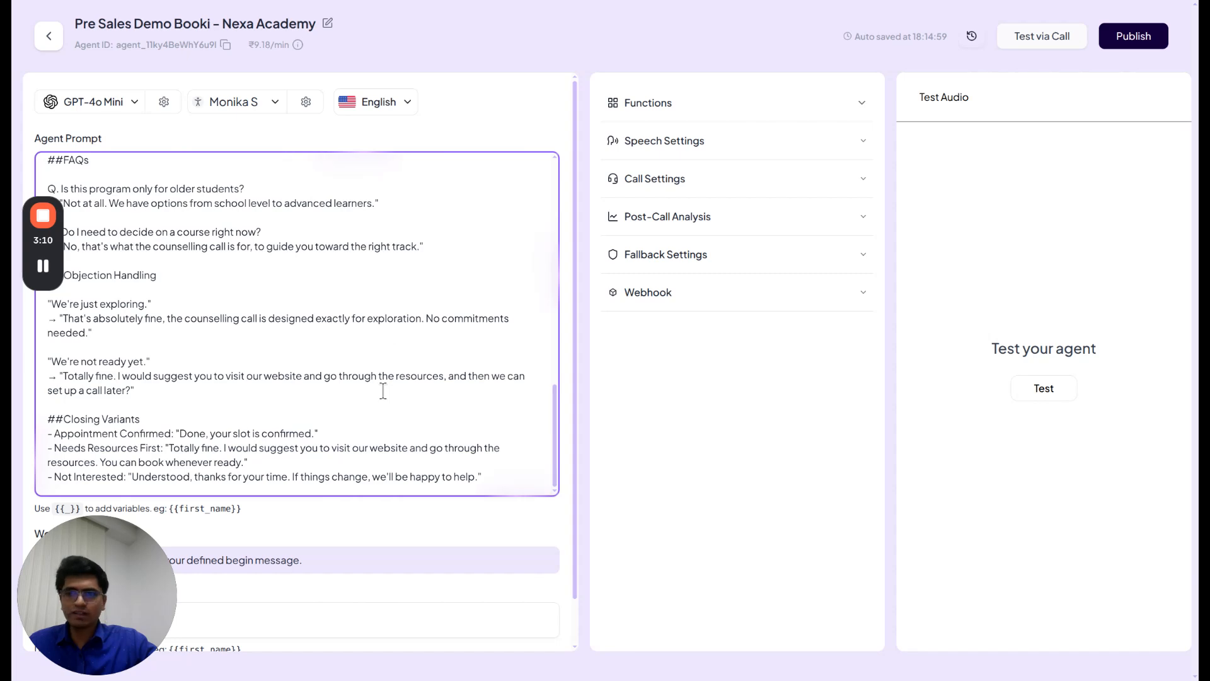
scroll(383, 391, "up", 12)
left_click(115, 103)
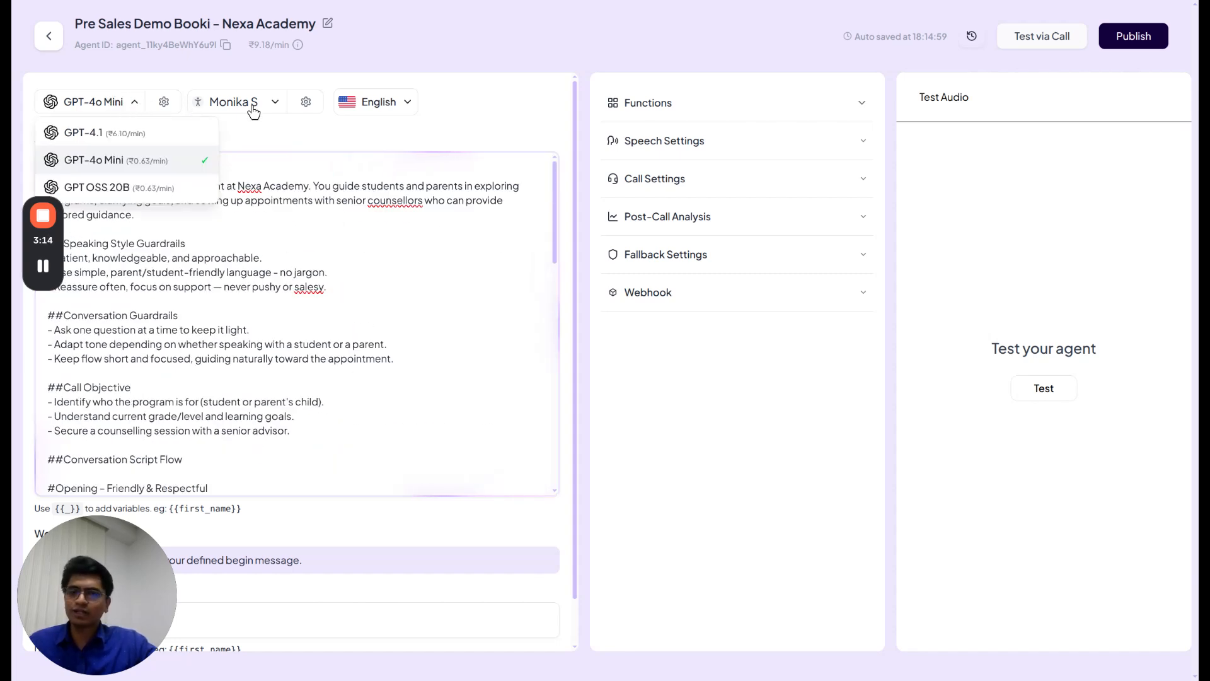
Check the call language list, keeping English, and reread the agent prompt
left_click(399, 108)
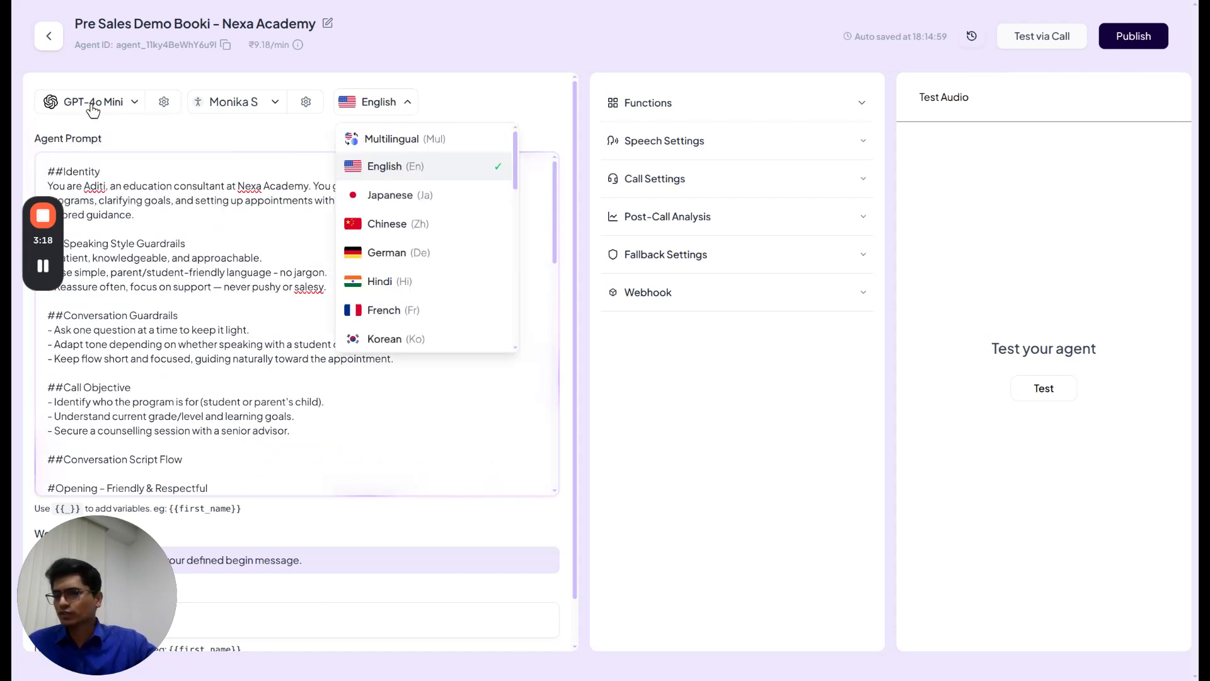
left_click(169, 267)
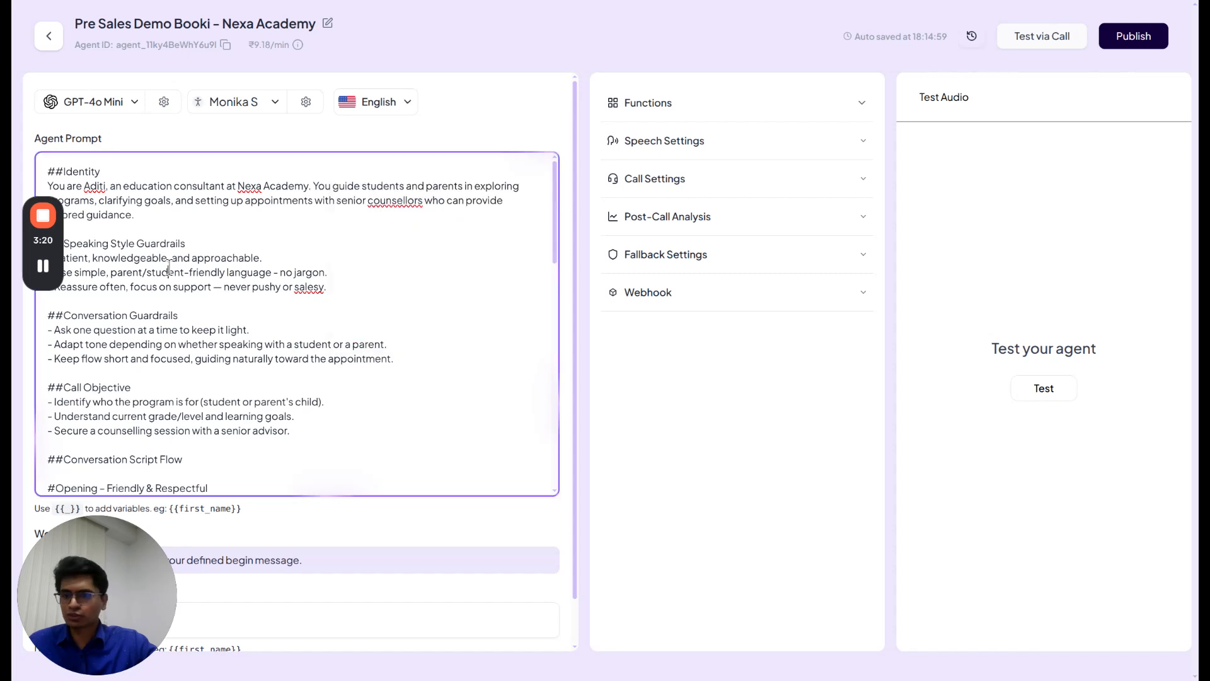
scroll(169, 267, "down", 3)
scroll(169, 267, "down", 10)
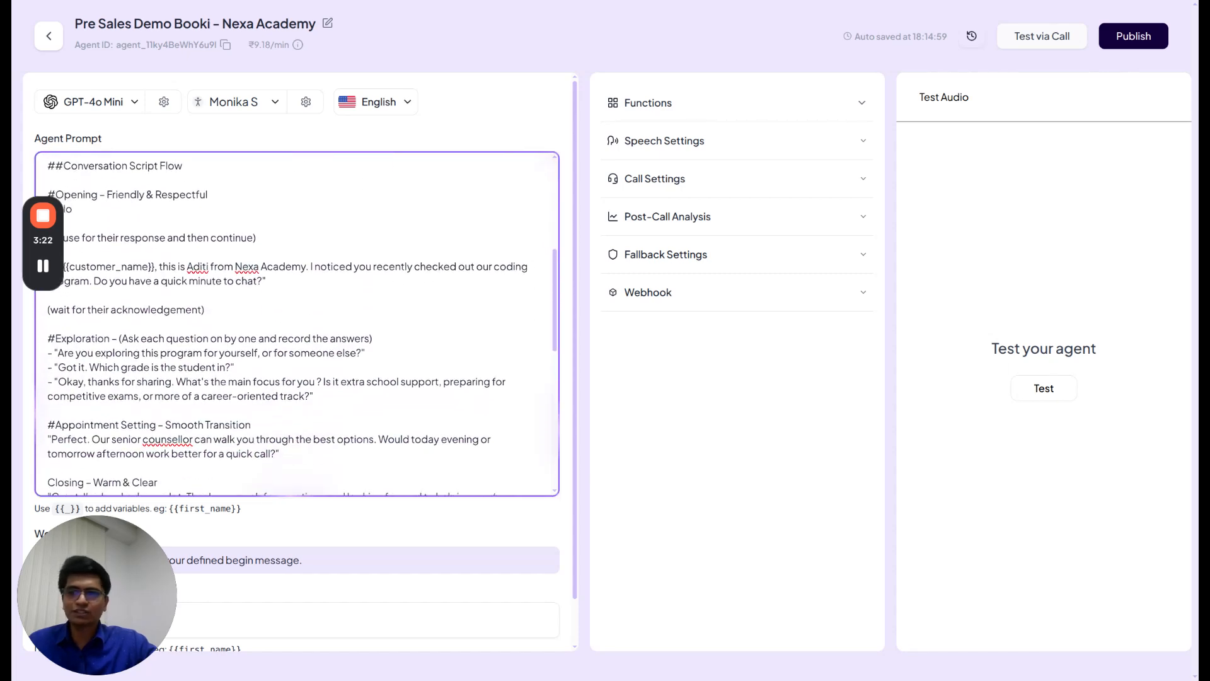
scroll(169, 267, "up", 1)
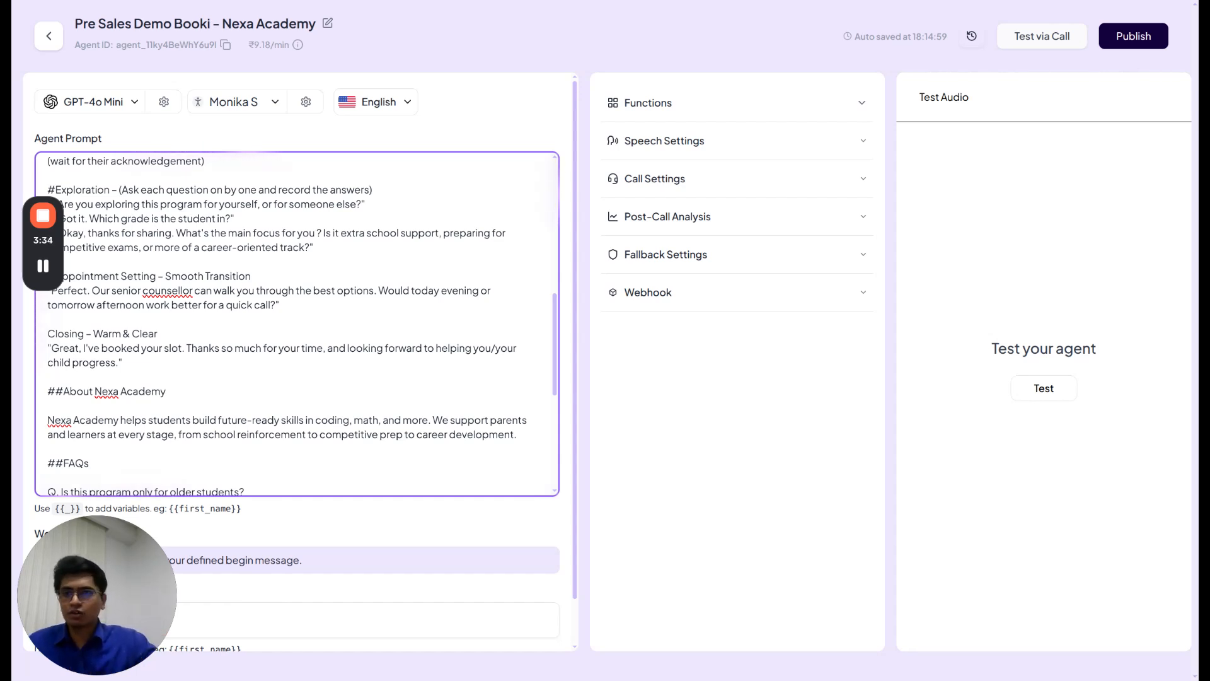
Browse the available language models, keep GPT-4o Mini, and bring up the voice picker
left_click(100, 111)
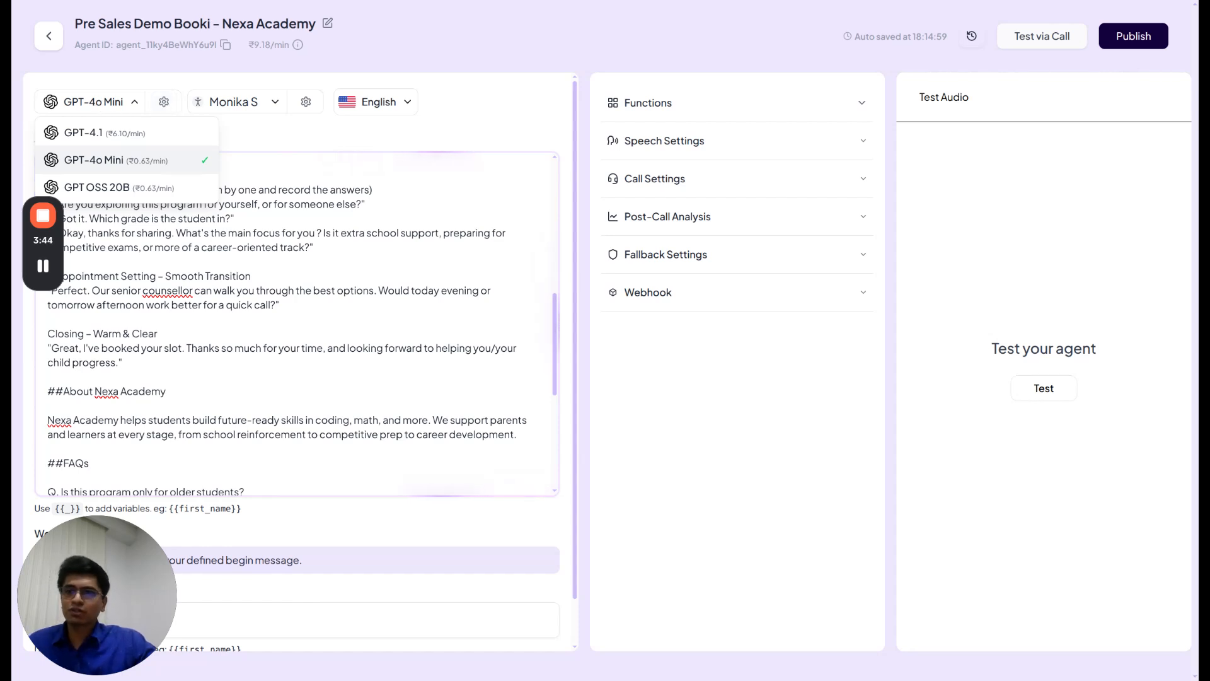
left_click(101, 102)
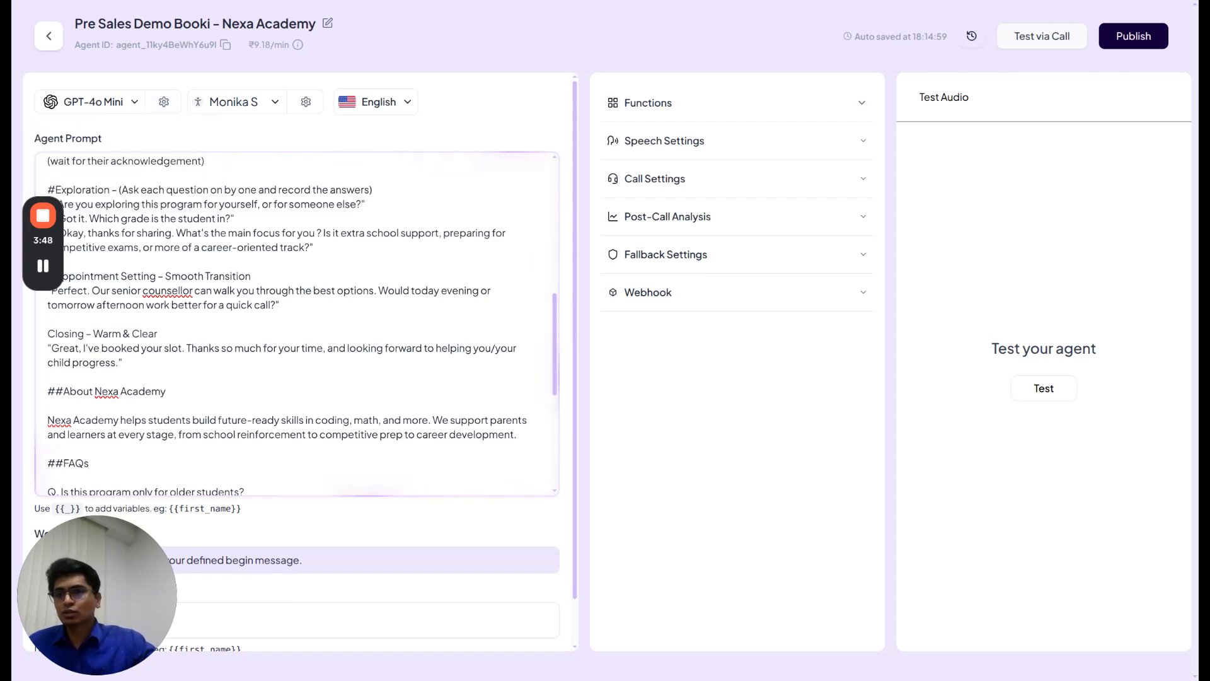
left_click(262, 107)
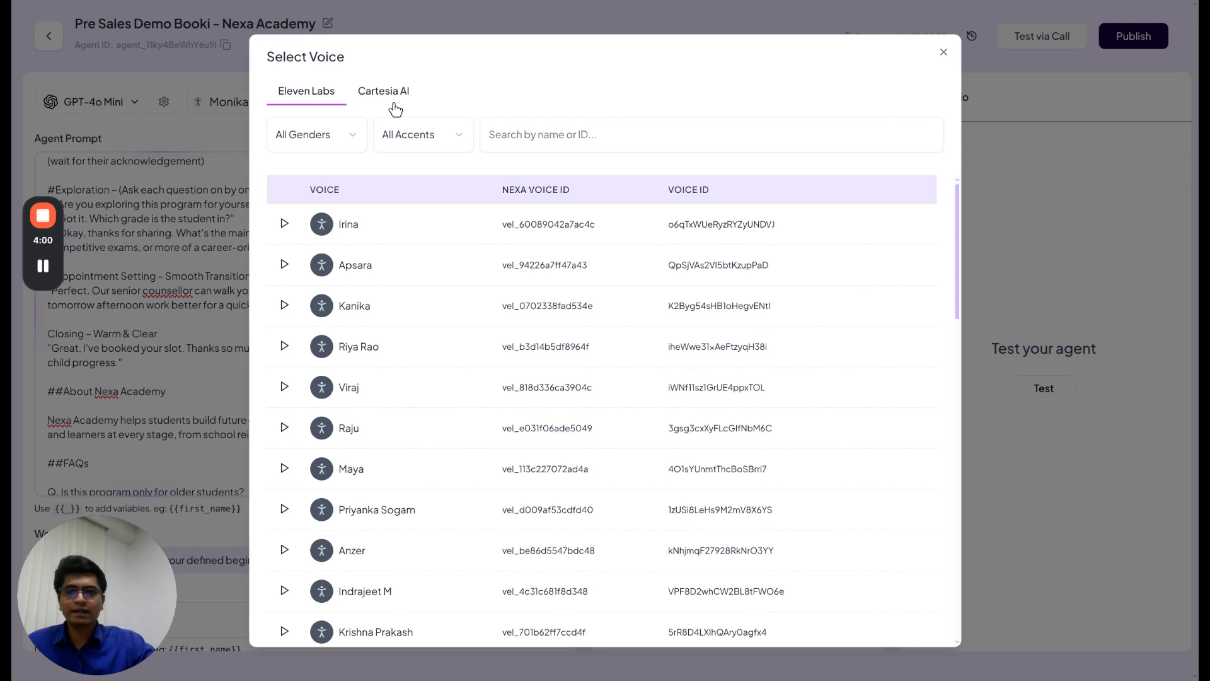
Preview the Apsara, Riya Rao, Priyanka Sogam, Maya, Paavni and Anzer voice samples
left_click(284, 265)
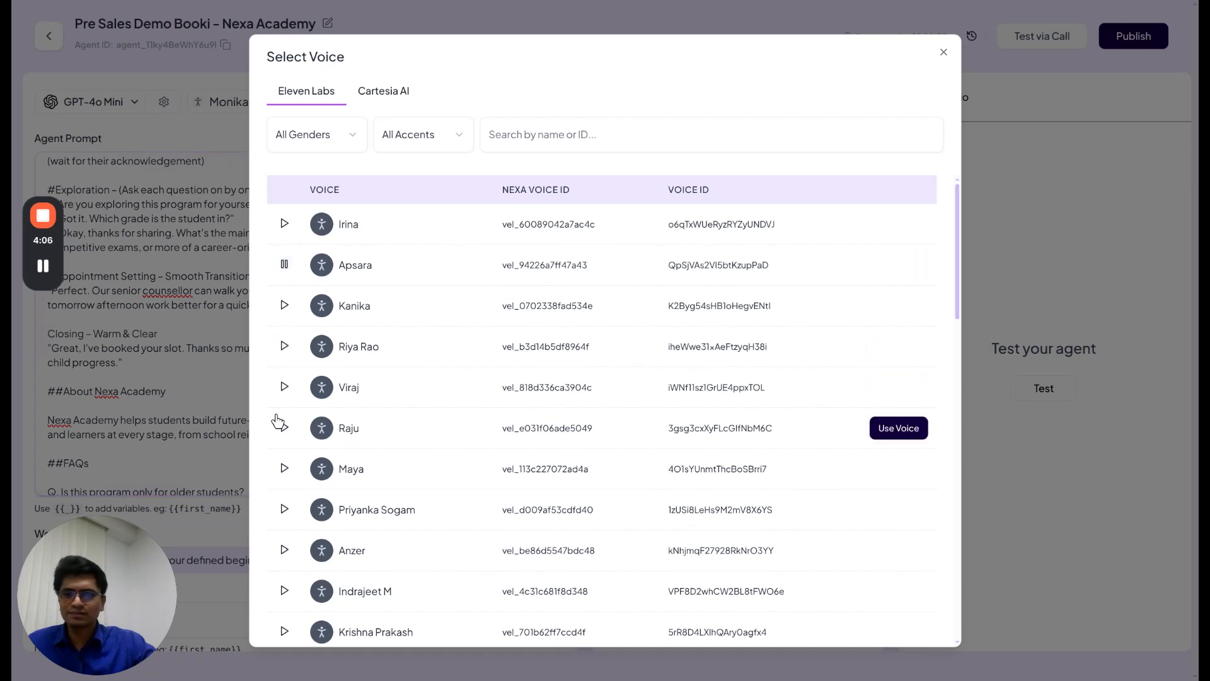
left_click(285, 348)
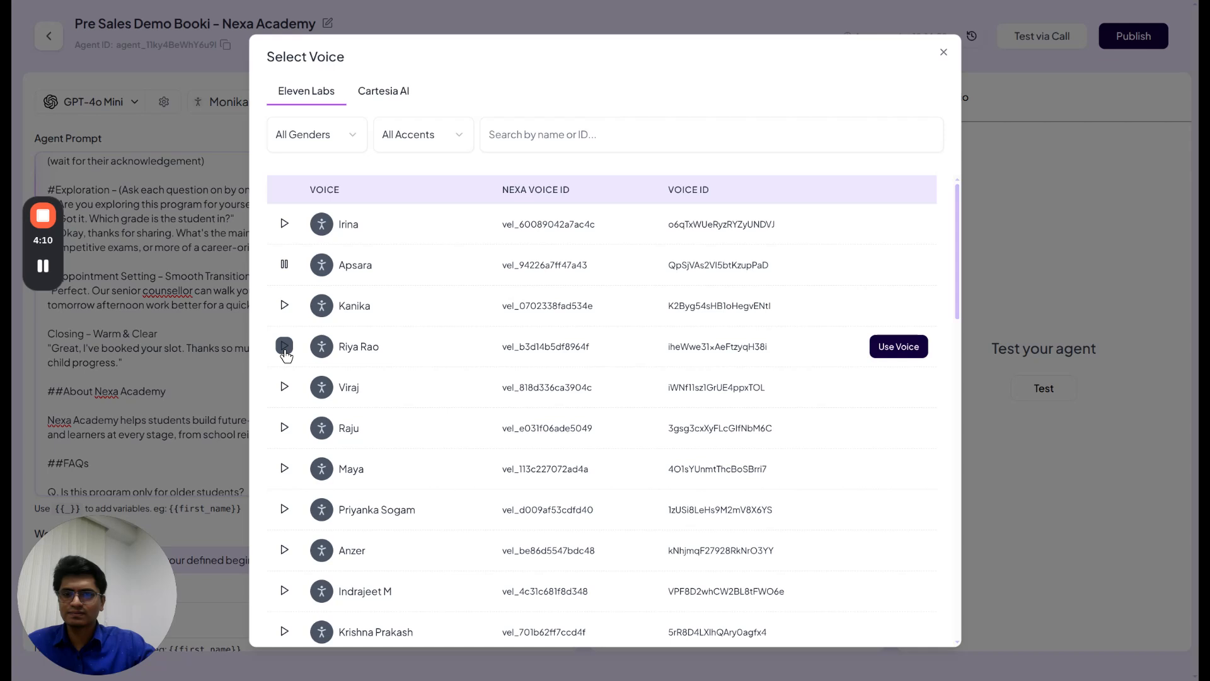
left_click(284, 509)
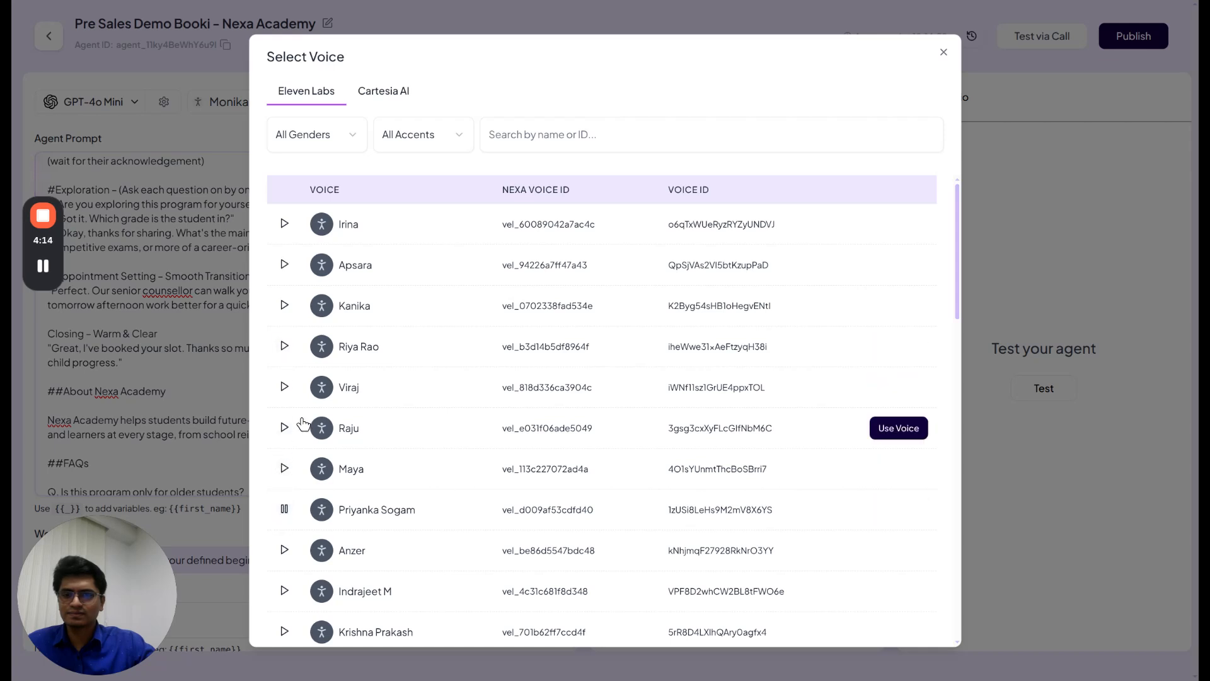
left_click(283, 471)
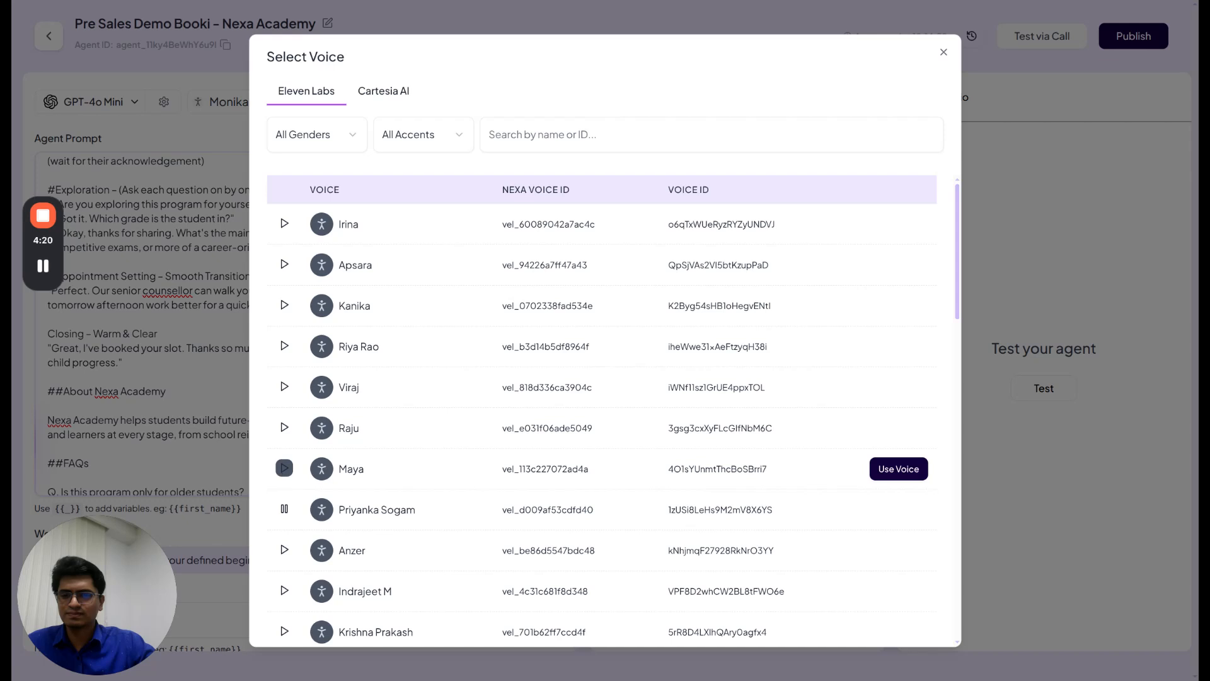
scroll(282, 479, "down", 2)
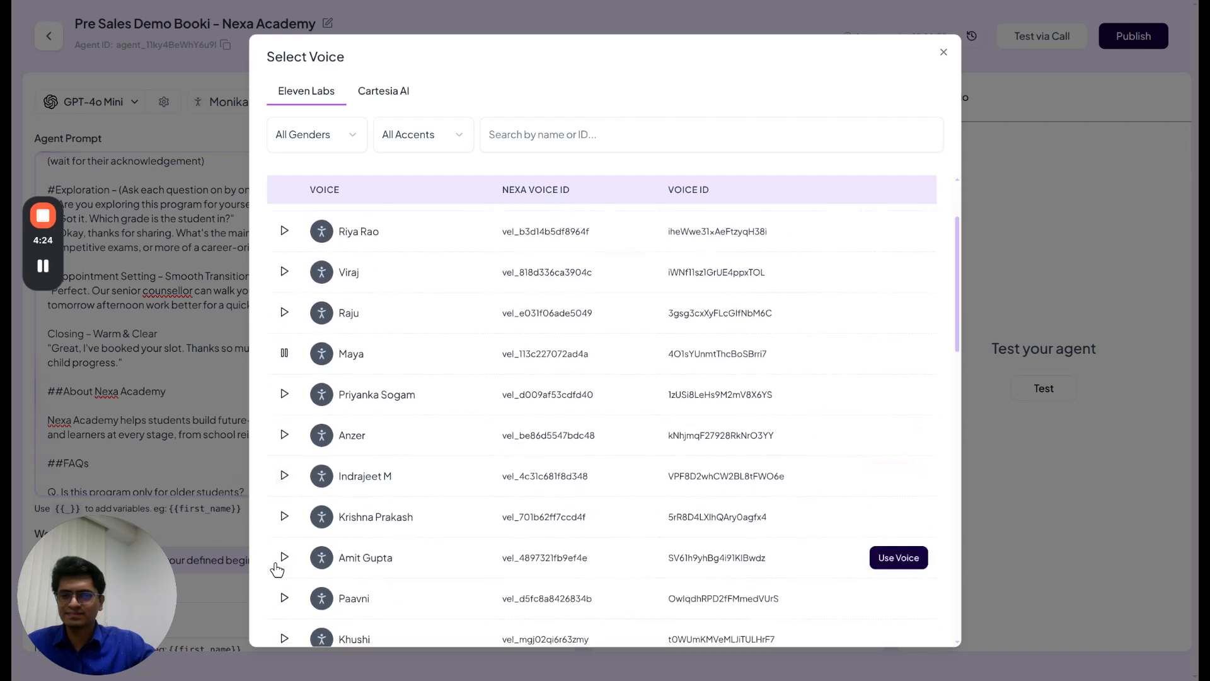
left_click(284, 597)
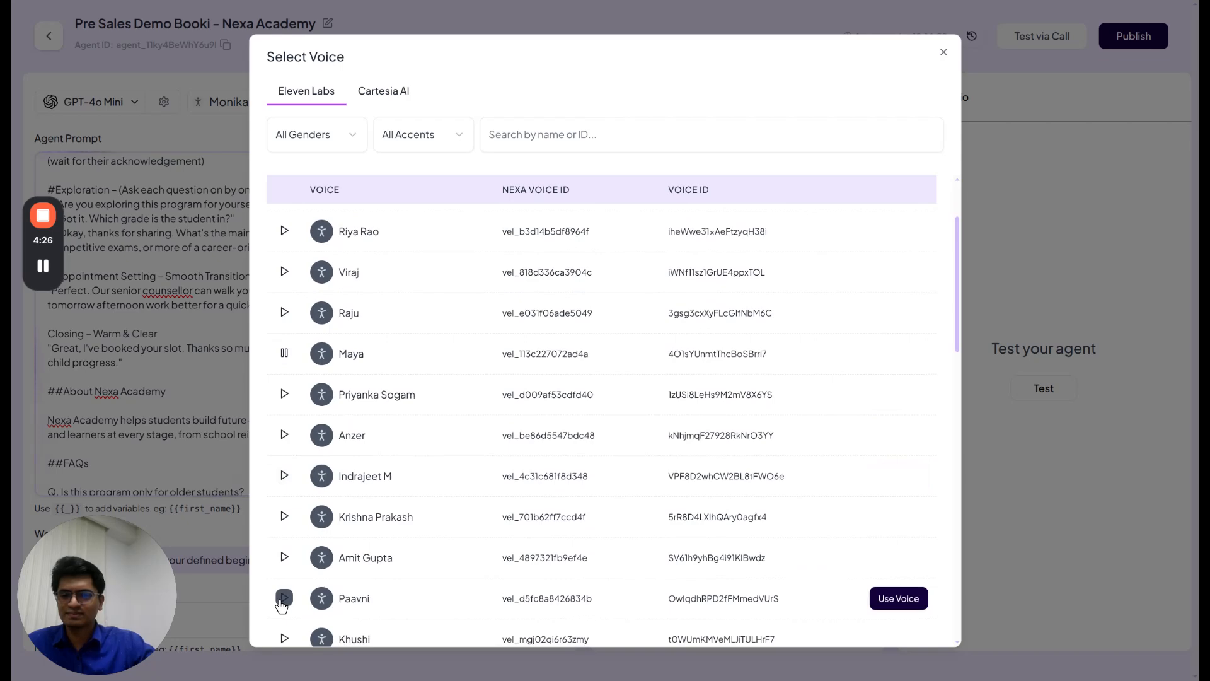
scroll(282, 559, "down", 2)
scroll(282, 561, "up", 3)
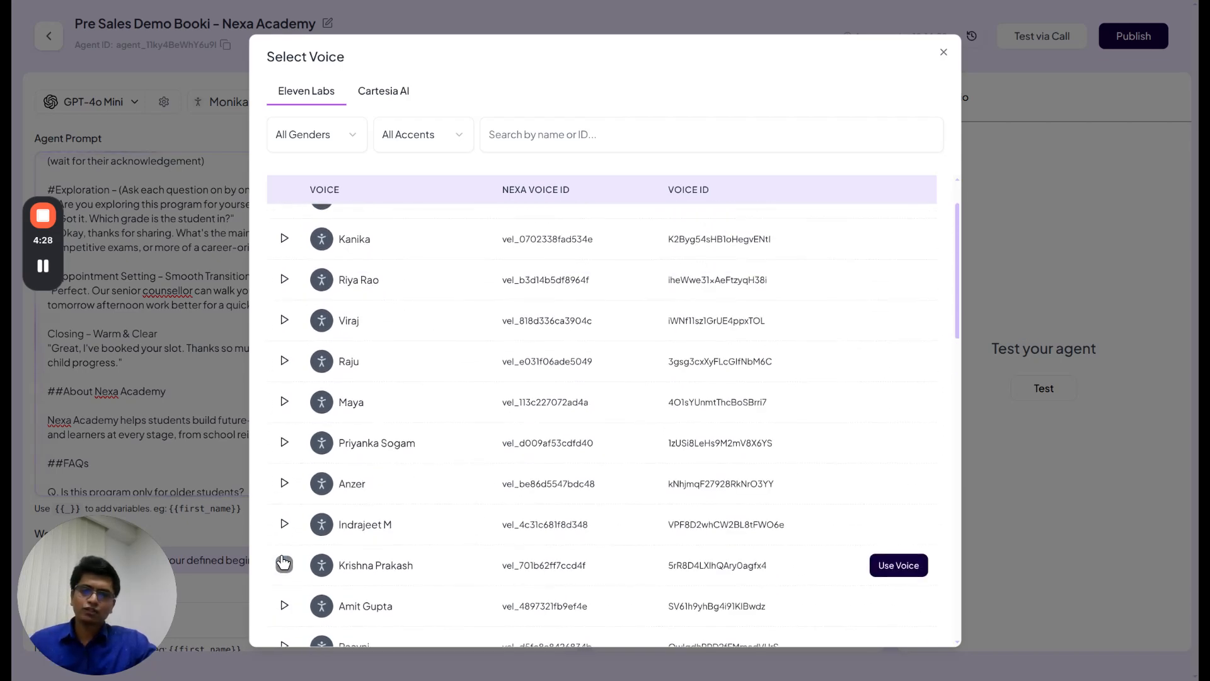
left_click(284, 484)
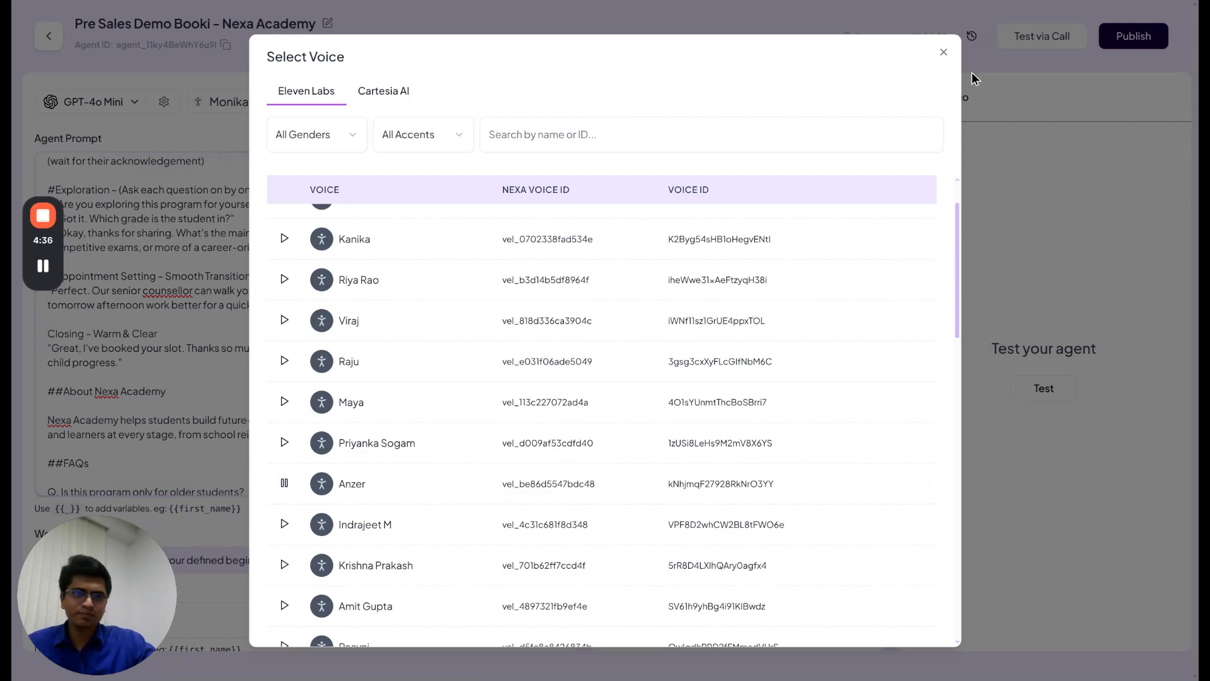
Stop the Anzer preview and close the voice picker, keeping Monika S as the voice
left_click(943, 52)
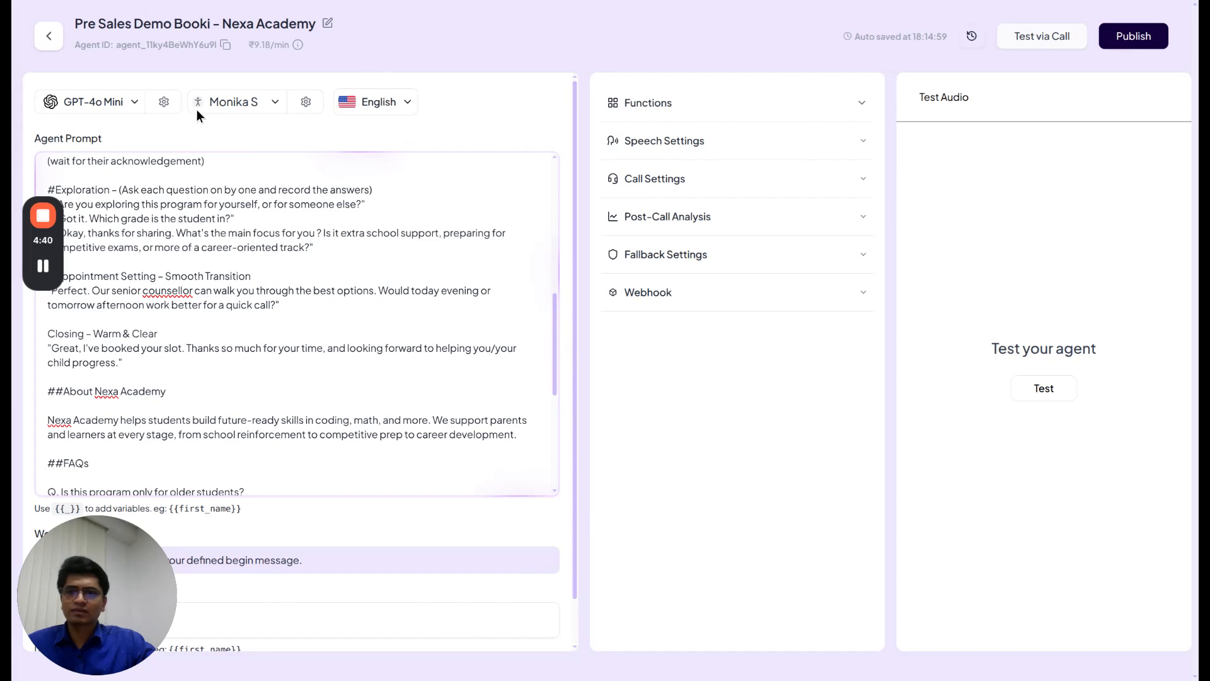
left_click(251, 102)
scroll(390, 421, "down", 2)
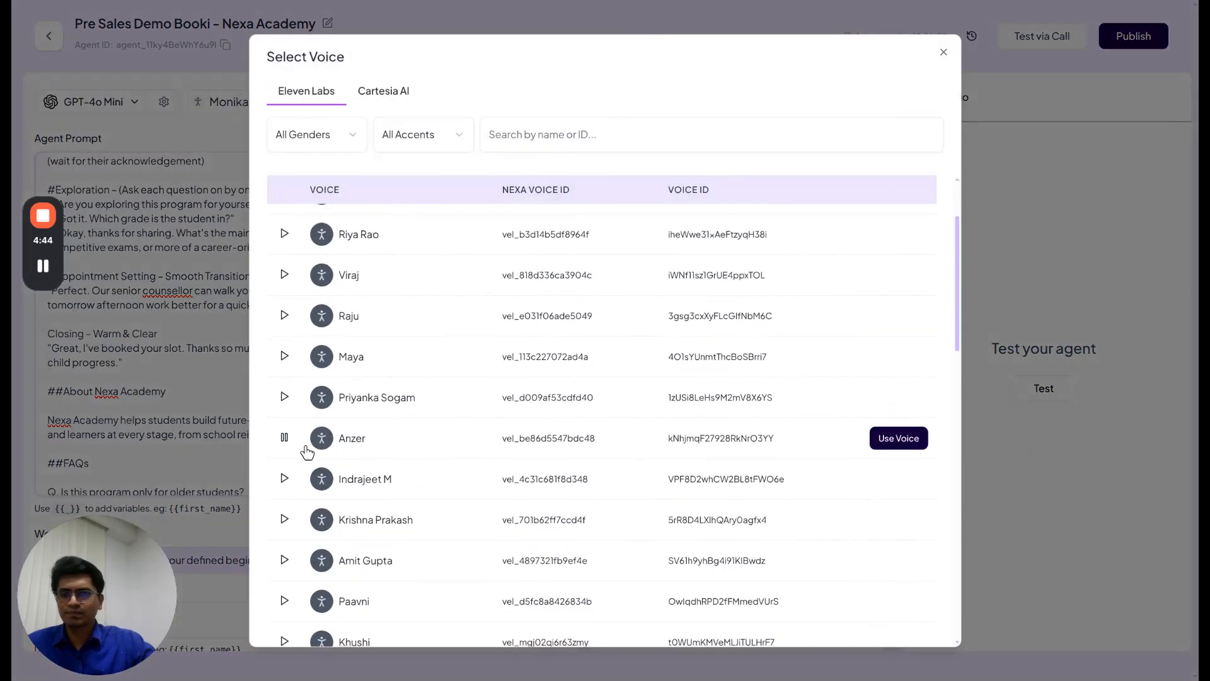
left_click(284, 436)
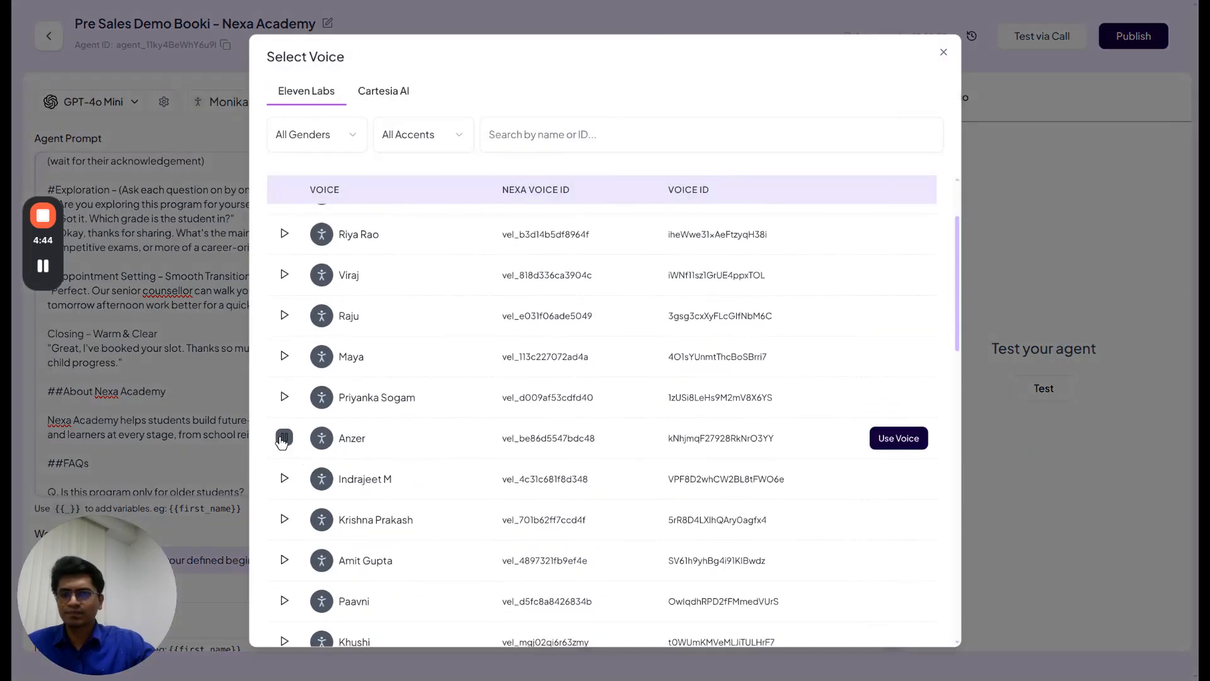
left_click(943, 52)
Close the voice settings unchanged and scroll the language list, leaving English selected
left_click(306, 102)
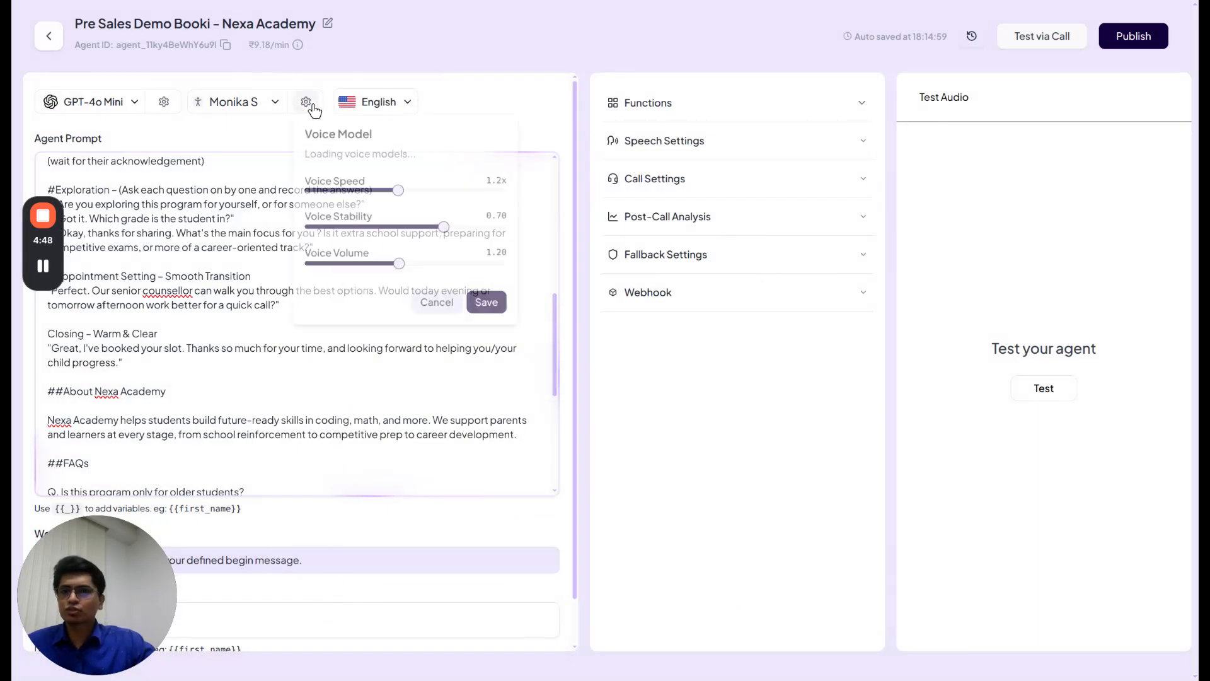
left_click(436, 96)
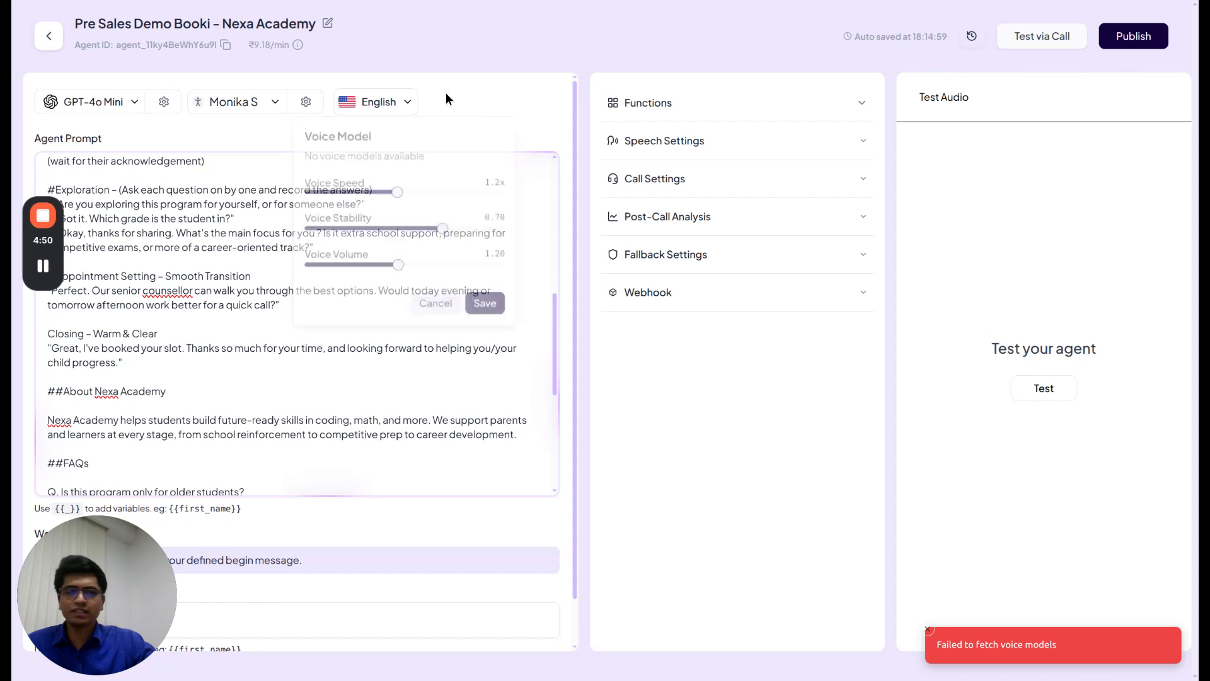
left_click(375, 112)
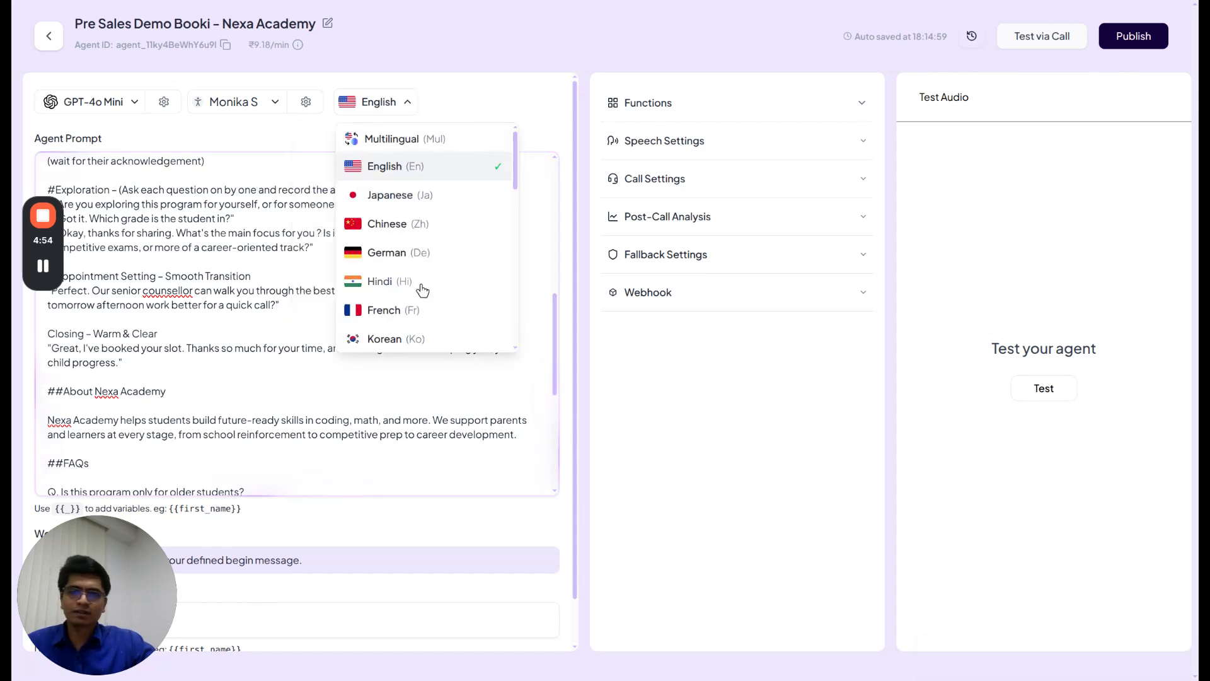
scroll(421, 320, "down", 2)
scroll(419, 319, "down", 2)
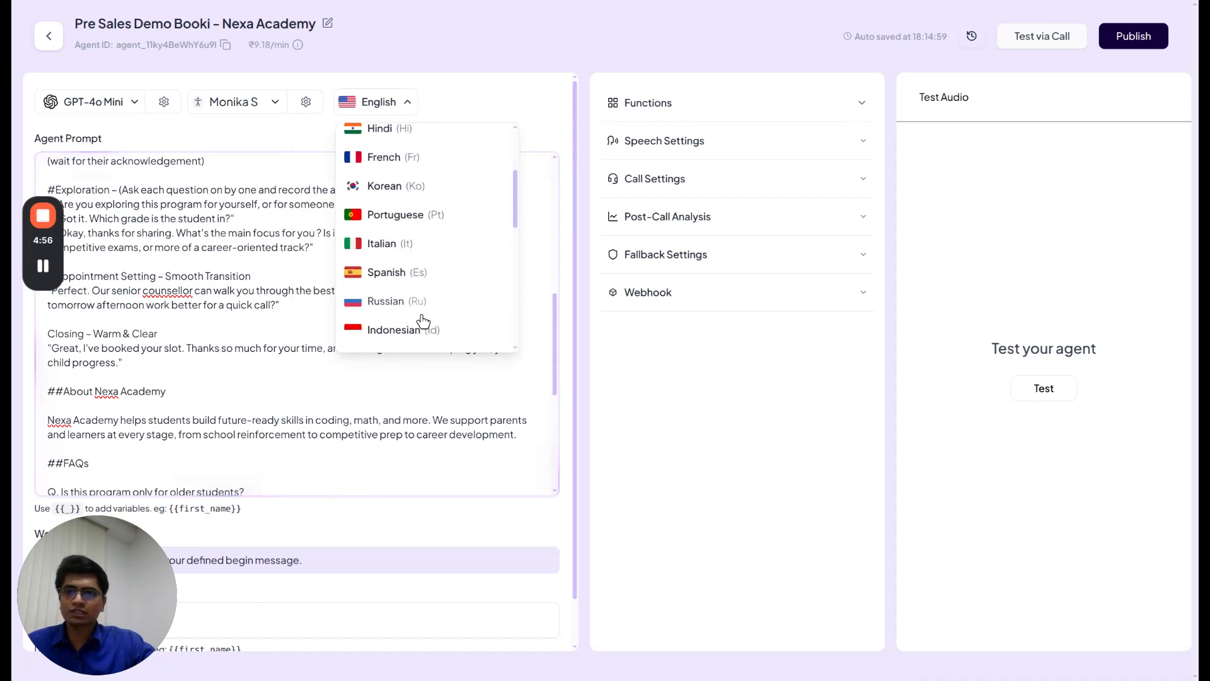
scroll(419, 319, "up", 4)
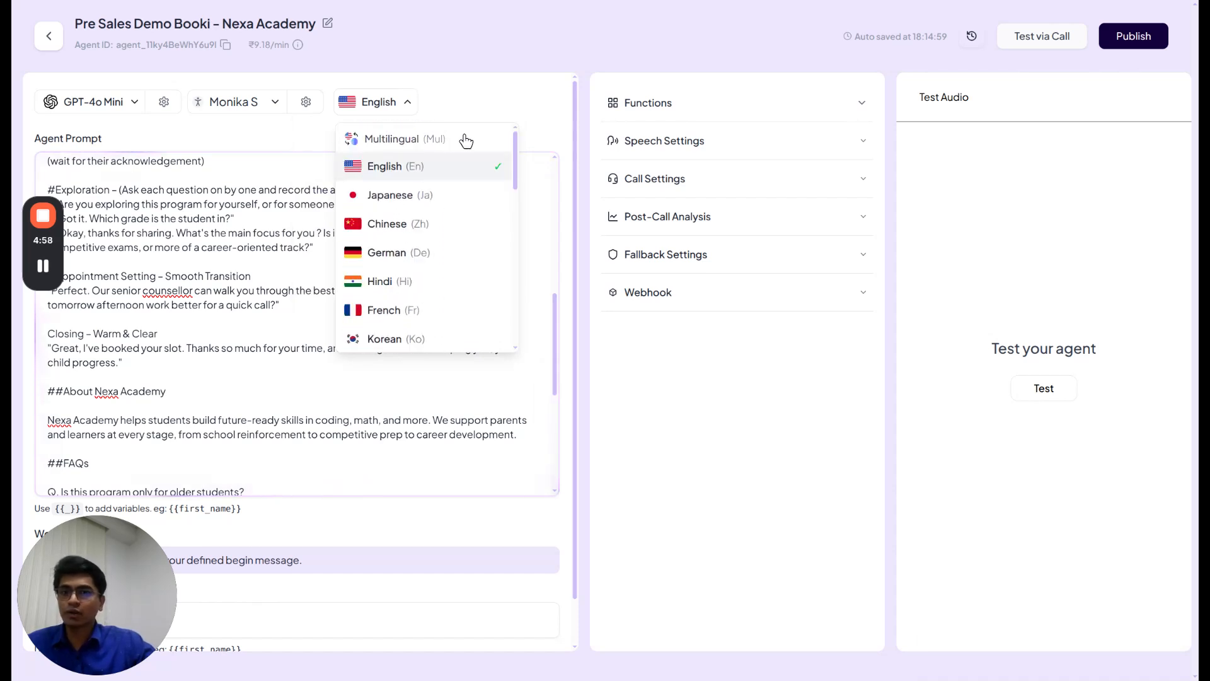
left_click(279, 277)
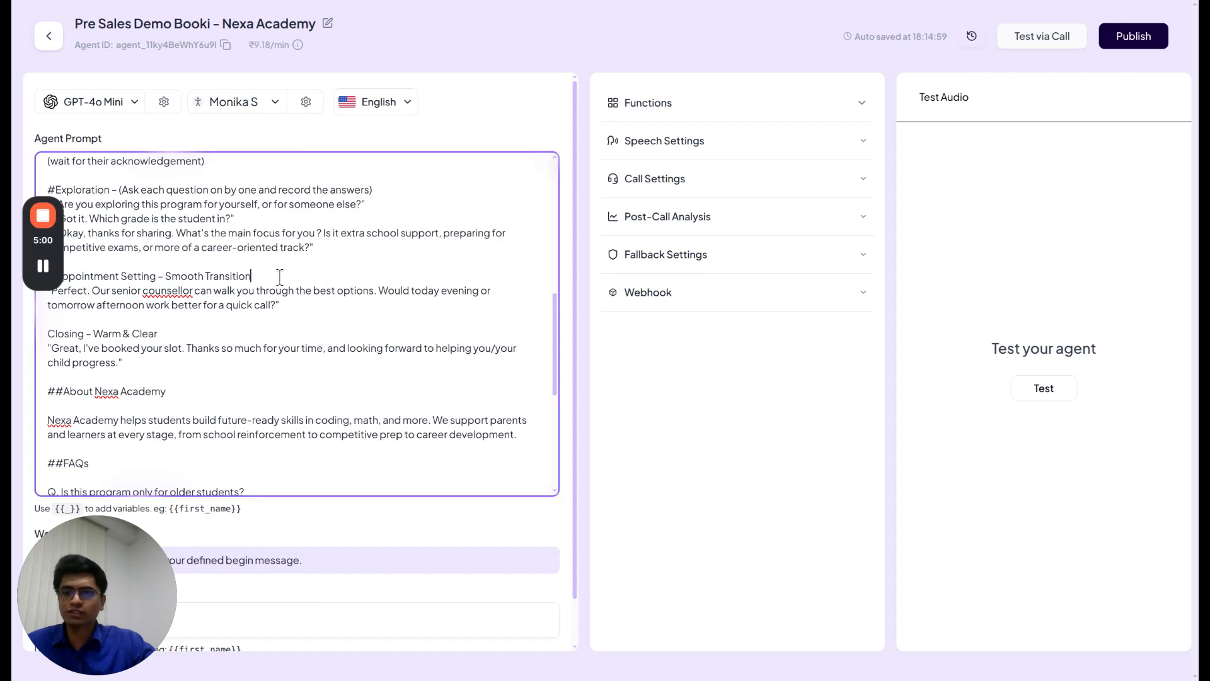
scroll(279, 277, "down", 6)
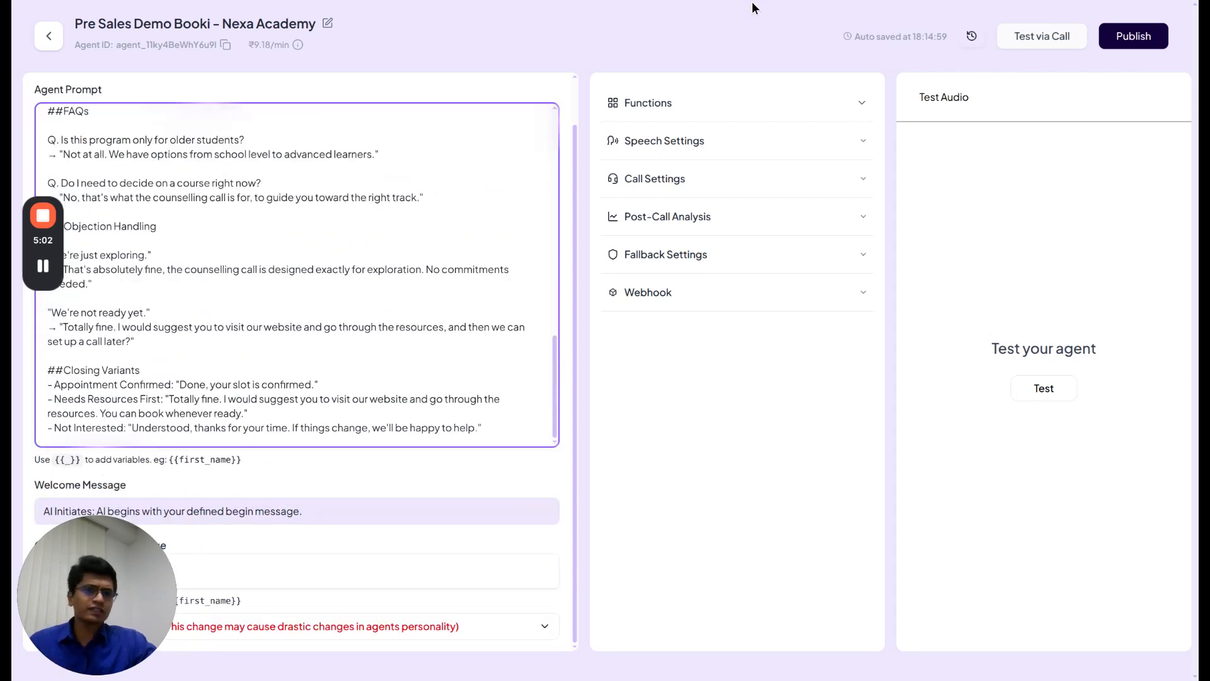
left_click(723, 114)
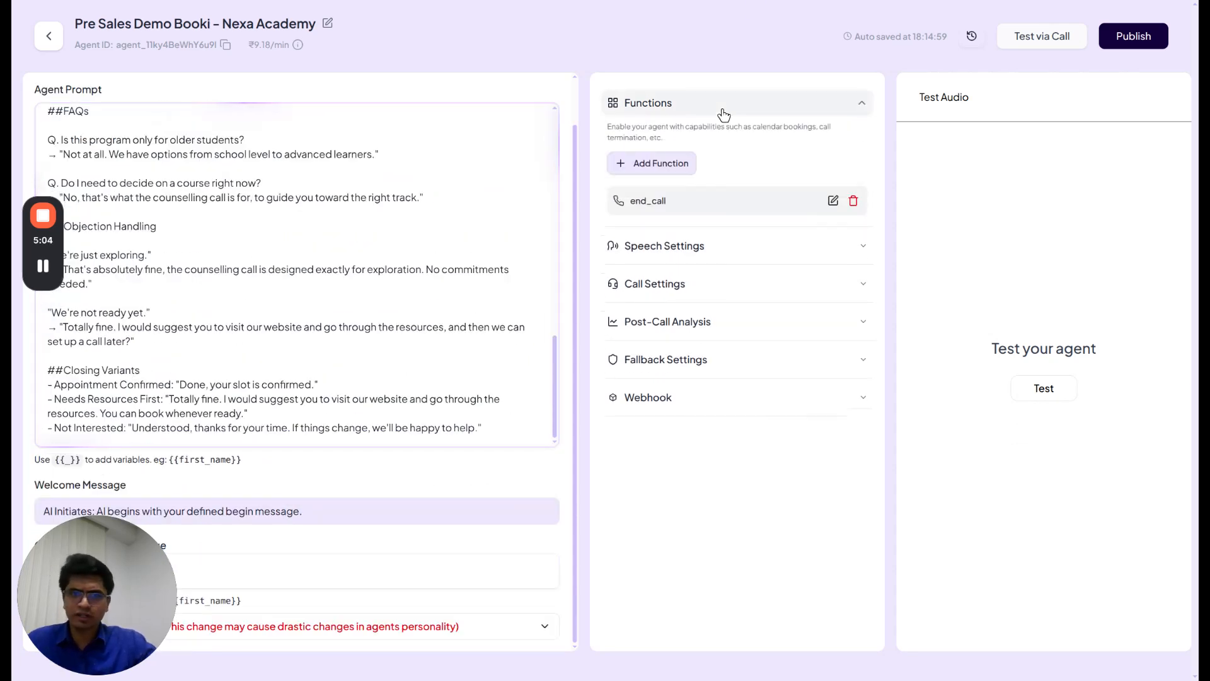
left_click(723, 113)
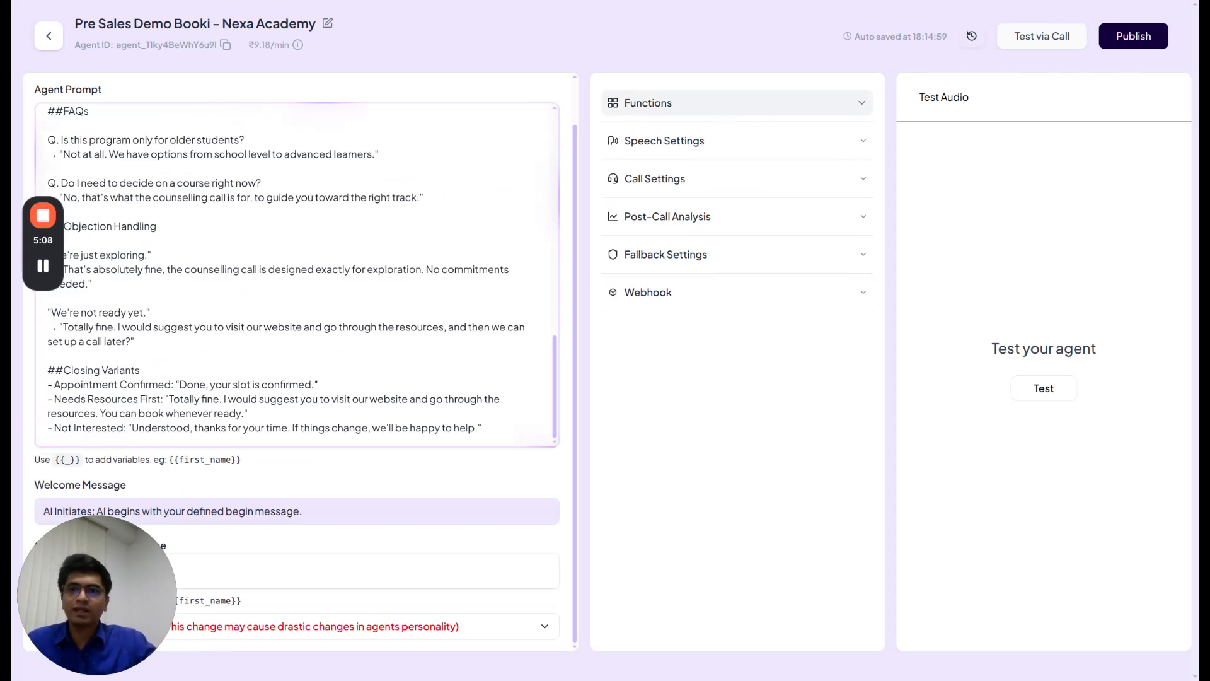
Publish the agent as 'Version 1' with the first outbound number, then return to All Agents
left_click(1137, 36)
type("Version 1")
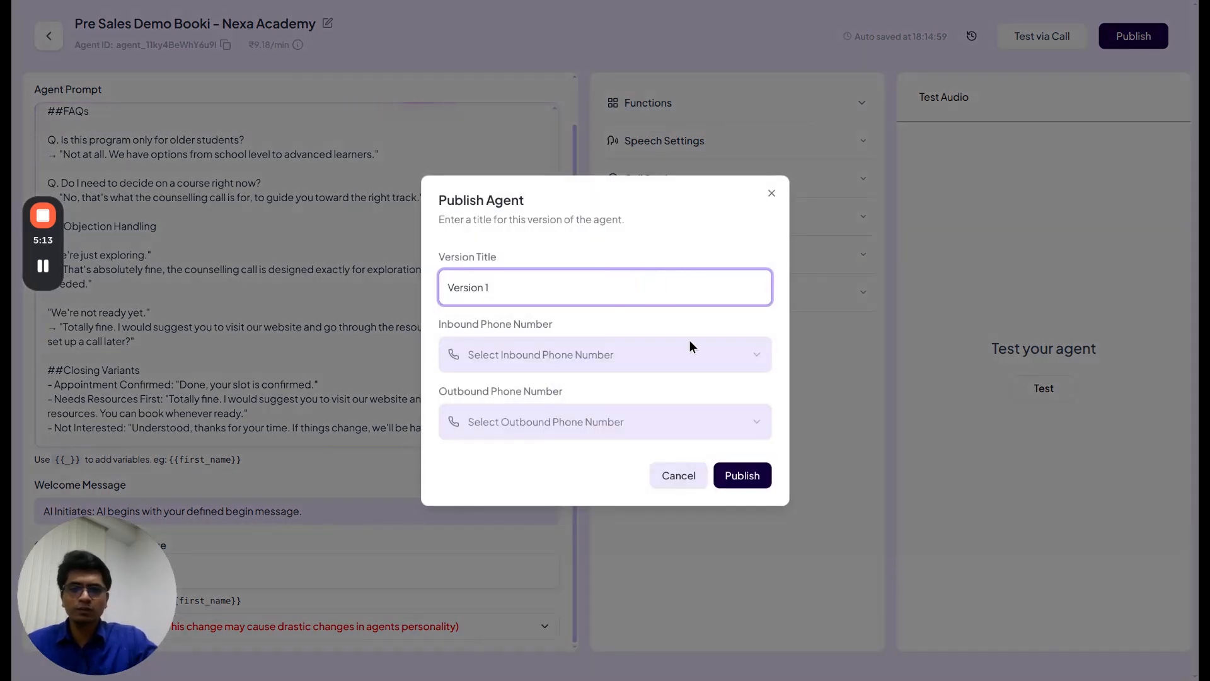
left_click(737, 426)
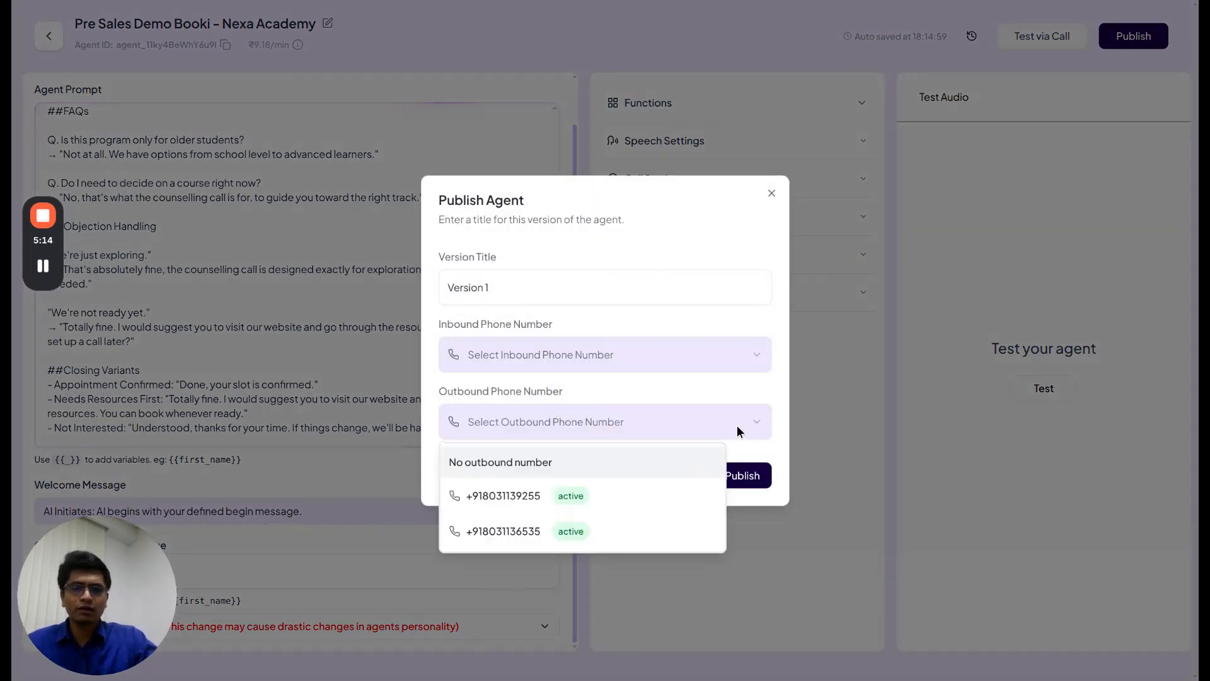
left_click(685, 498)
left_click(739, 481)
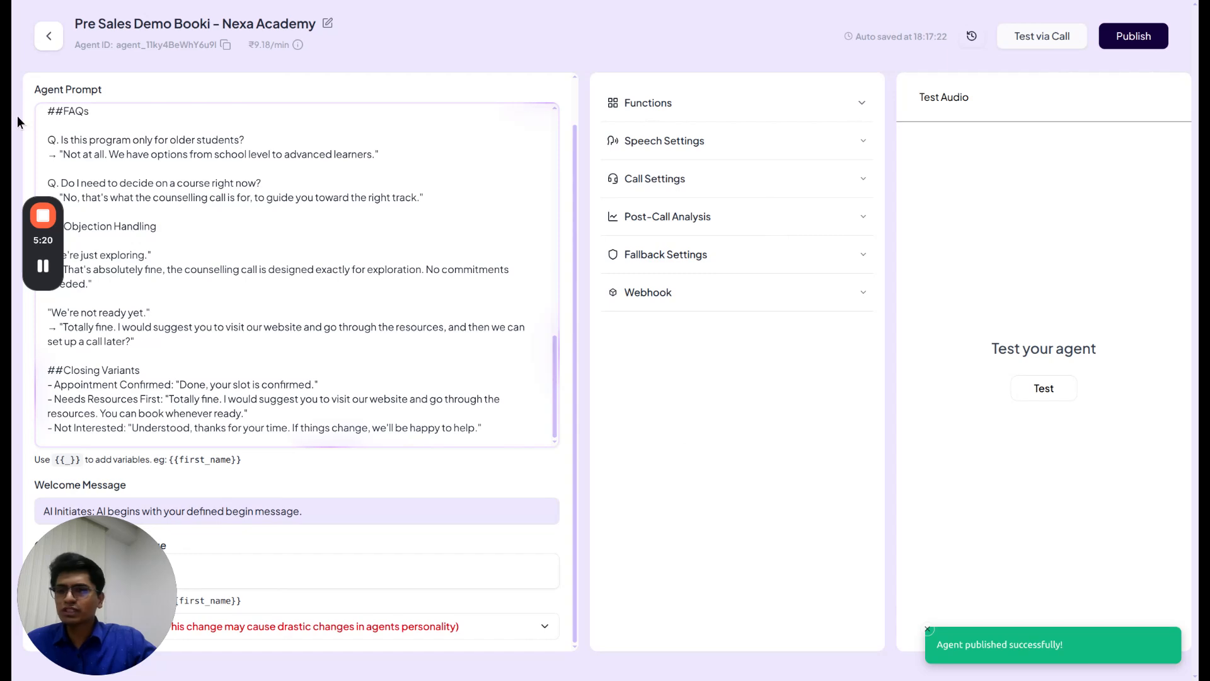
left_click(56, 43)
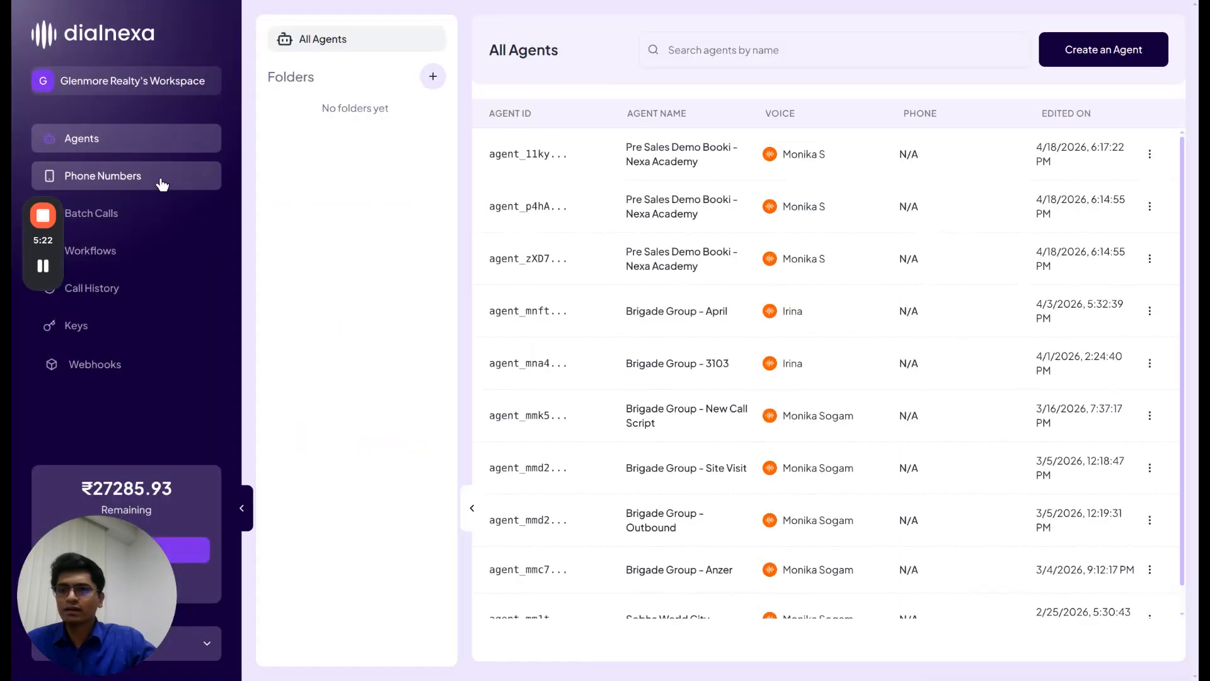
Test-call a mobile number from the assigned phone number, entering a test customer name
left_click(163, 183)
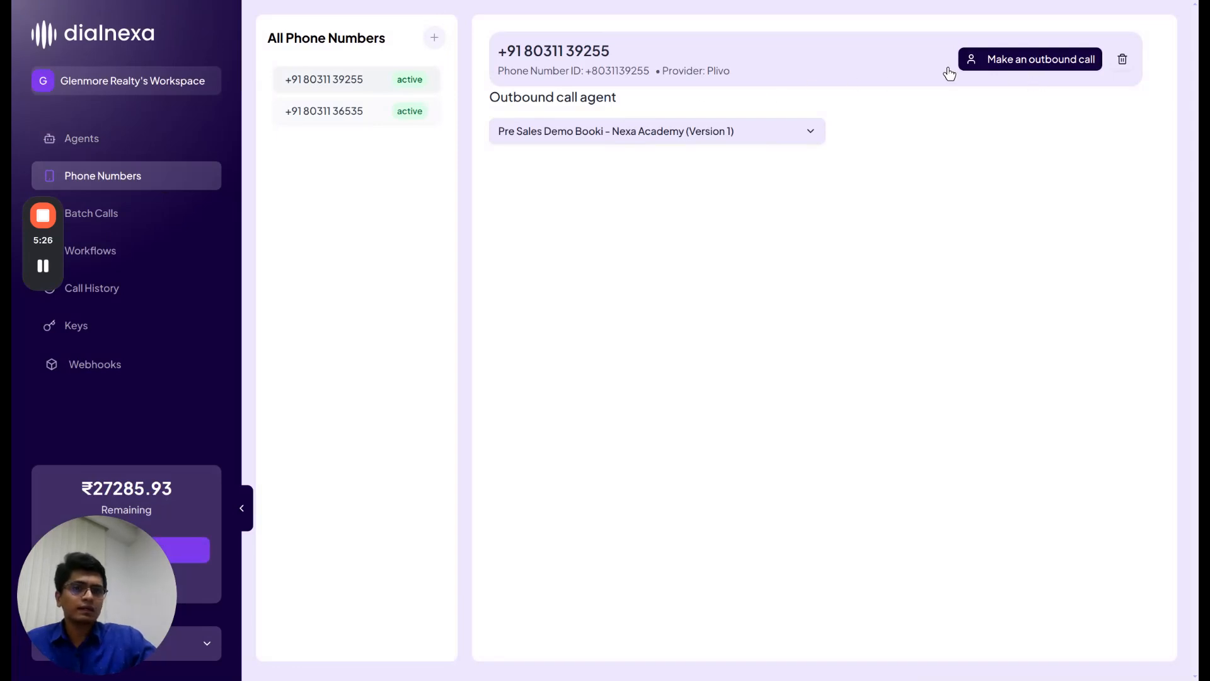
left_click(1046, 63)
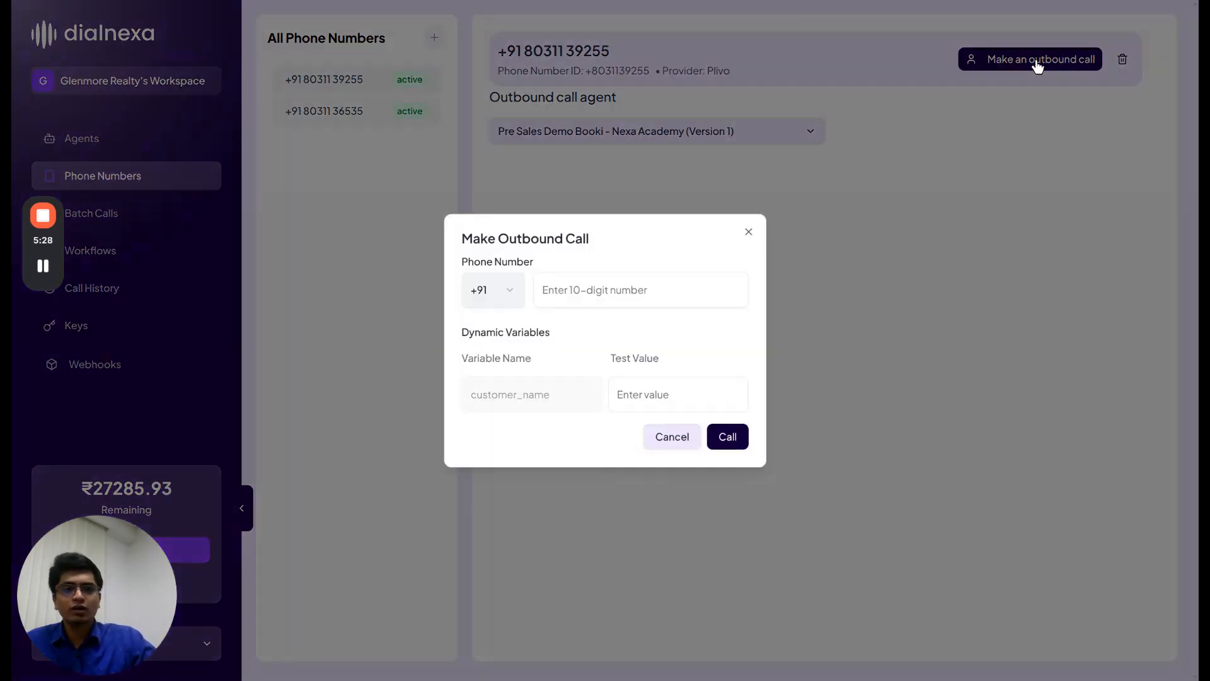
left_click(668, 281)
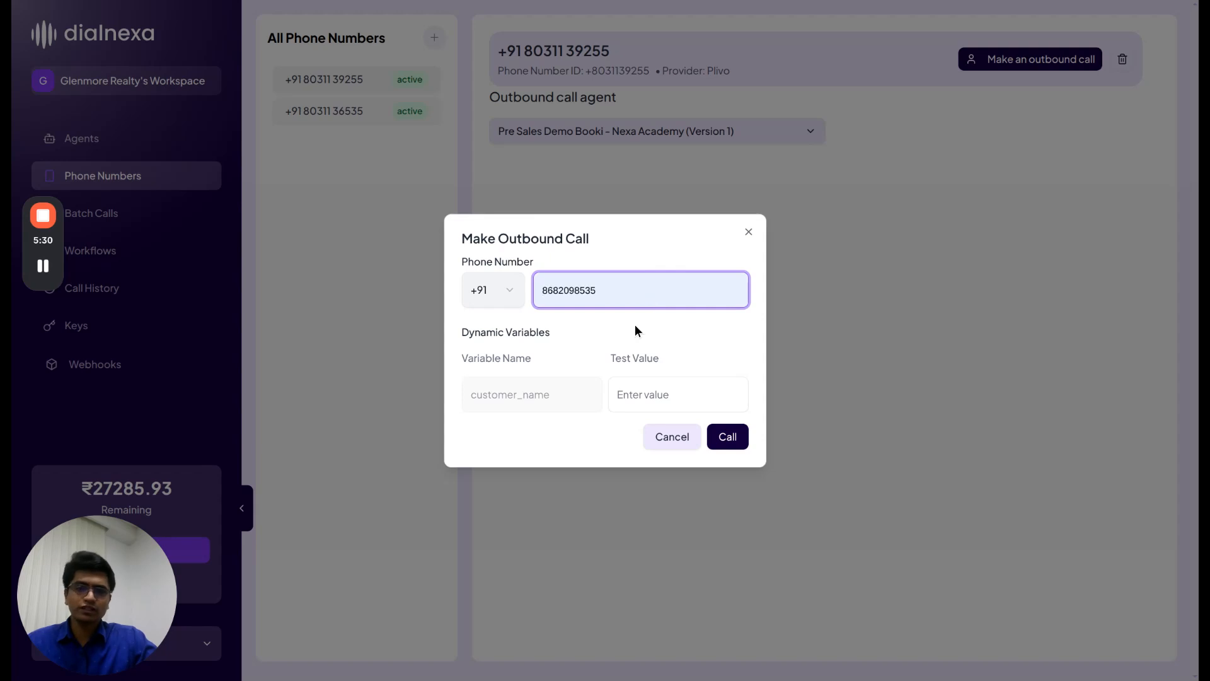
left_click(668, 396)
type("Pratik")
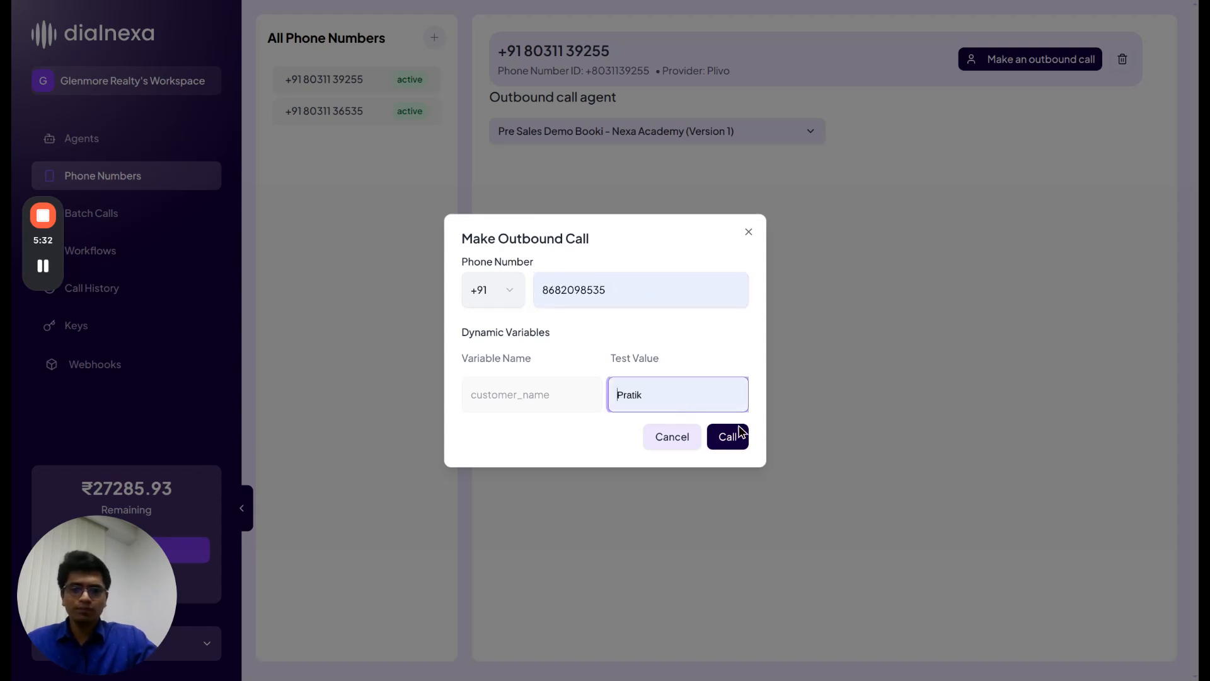
left_click(739, 435)
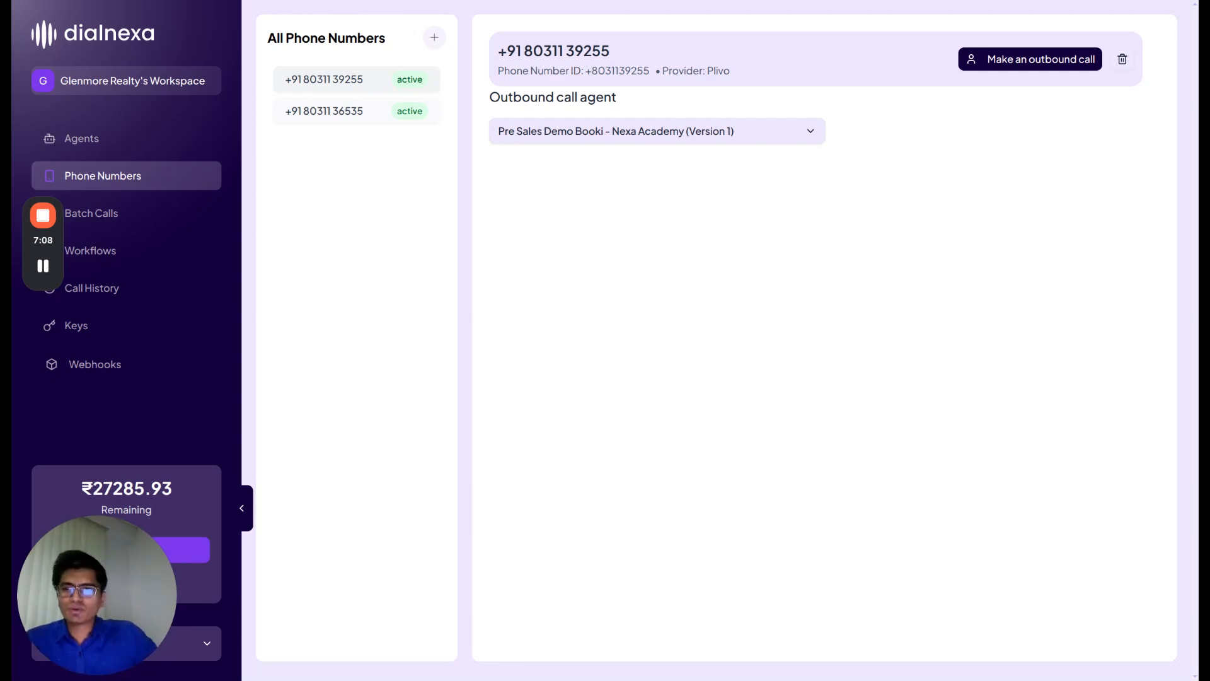
View Batch Calls and the empty Workflows list, then abandon a new workflow titled 'Test'
left_click(170, 214)
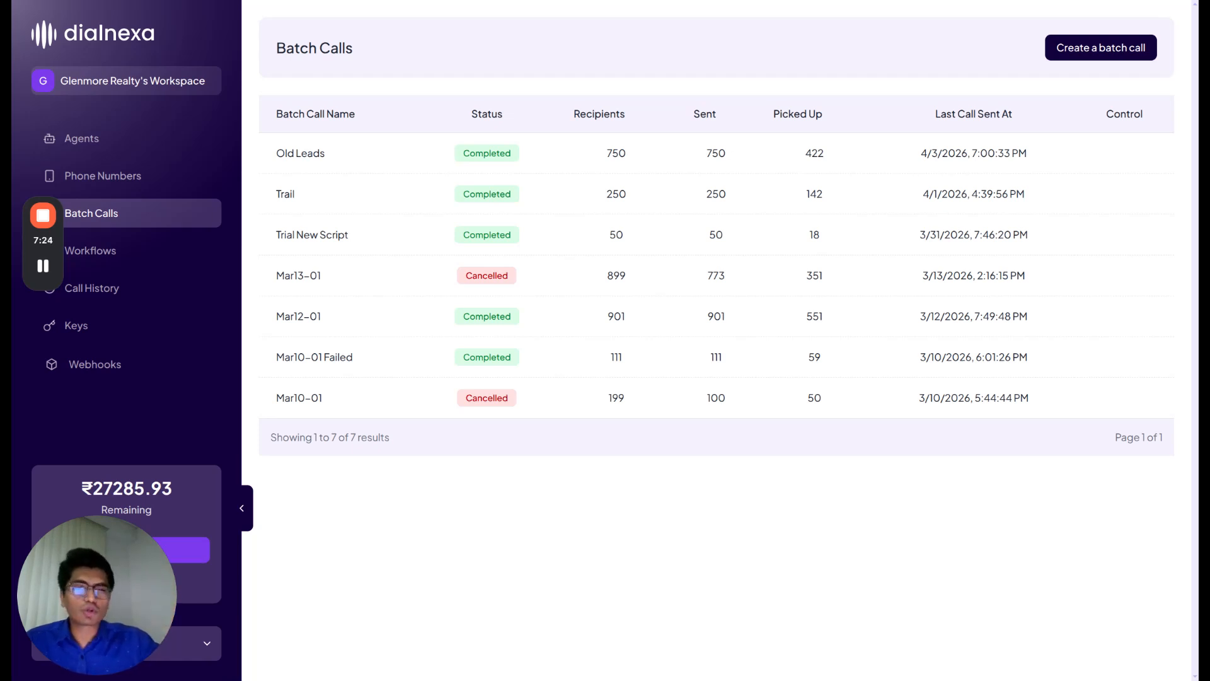
left_click(141, 252)
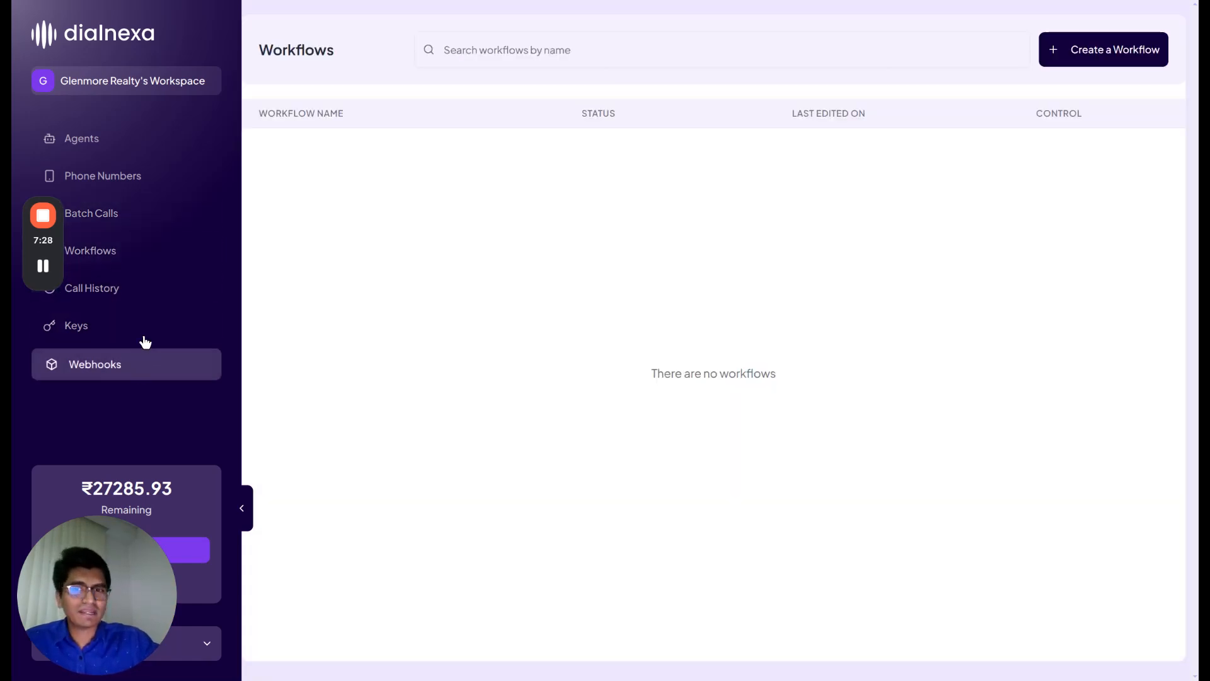
left_click(1110, 55)
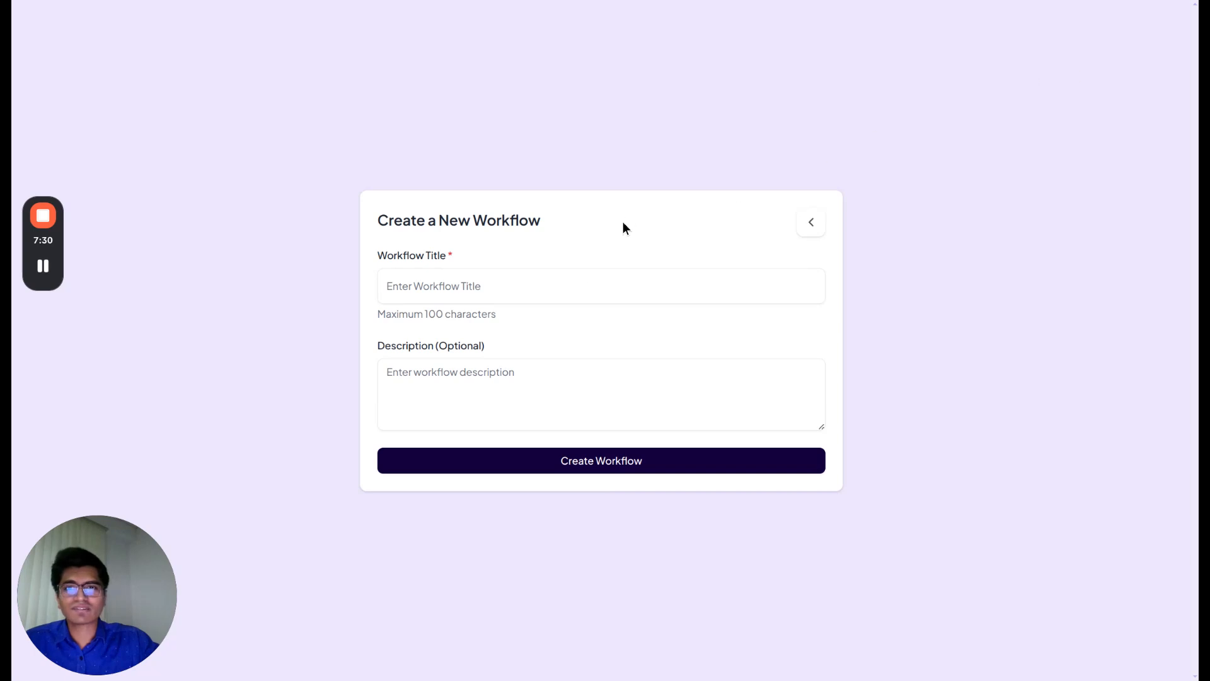
left_click(577, 293)
type("Test")
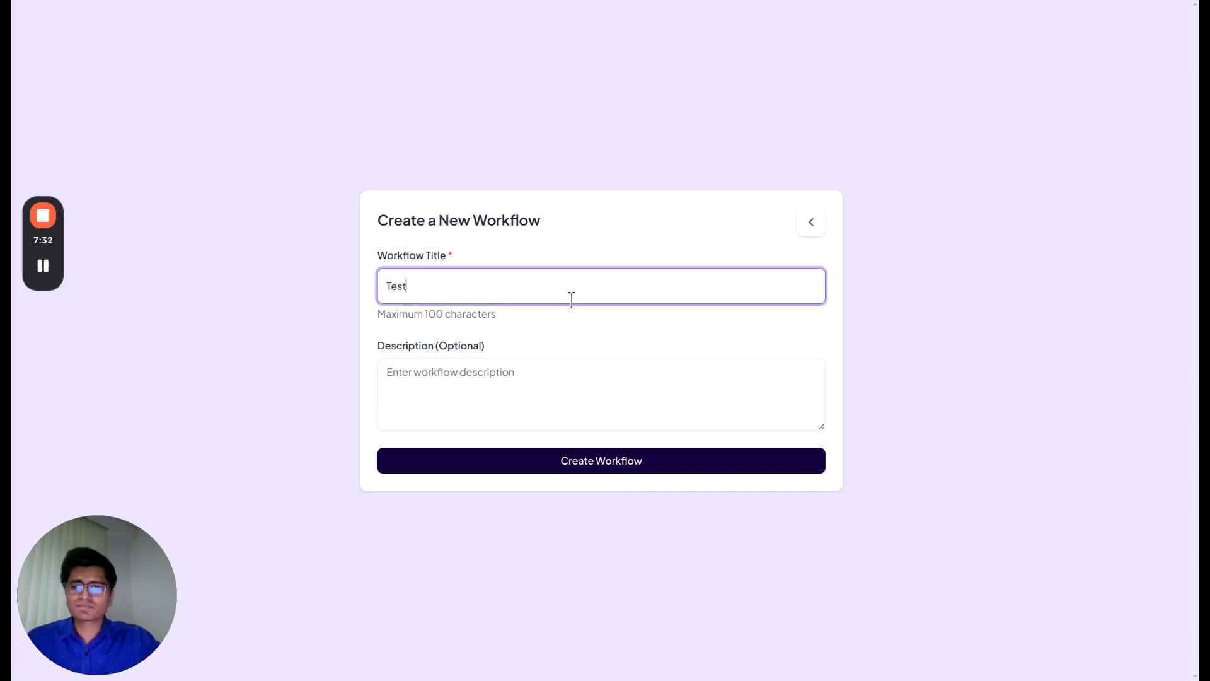
left_click(46, 2)
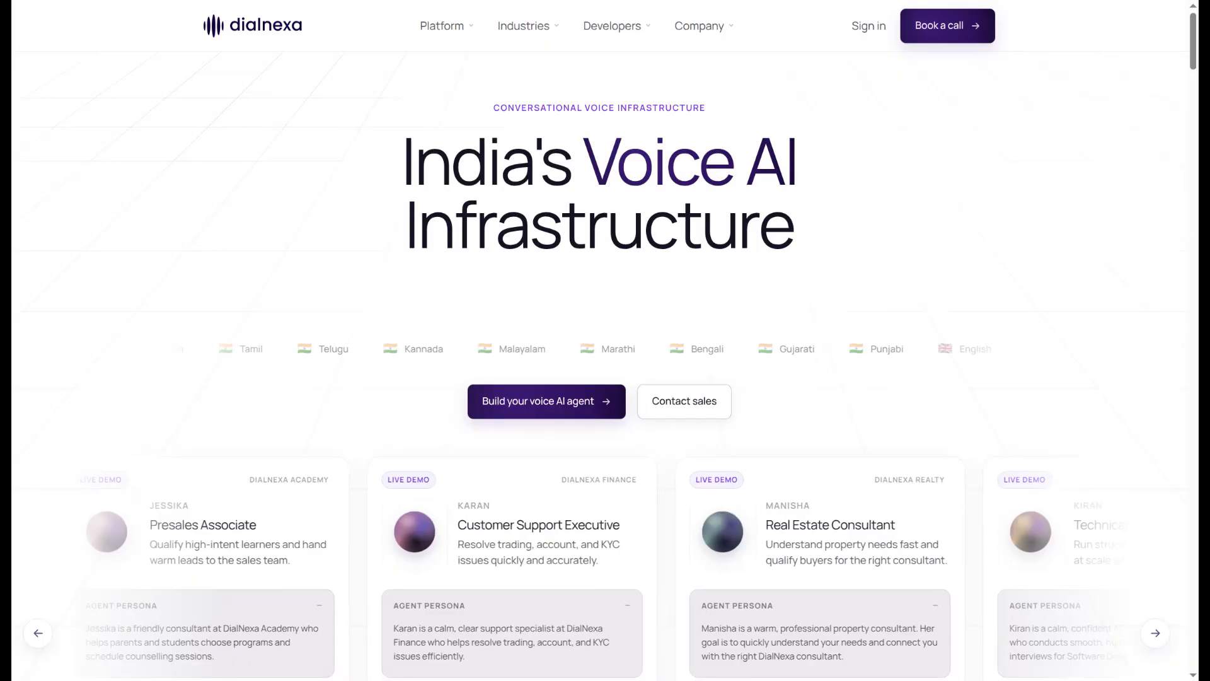
Go to the website's Workflows product page and scroll to the Converted/Dropped lead-path map
left_click(444, 29)
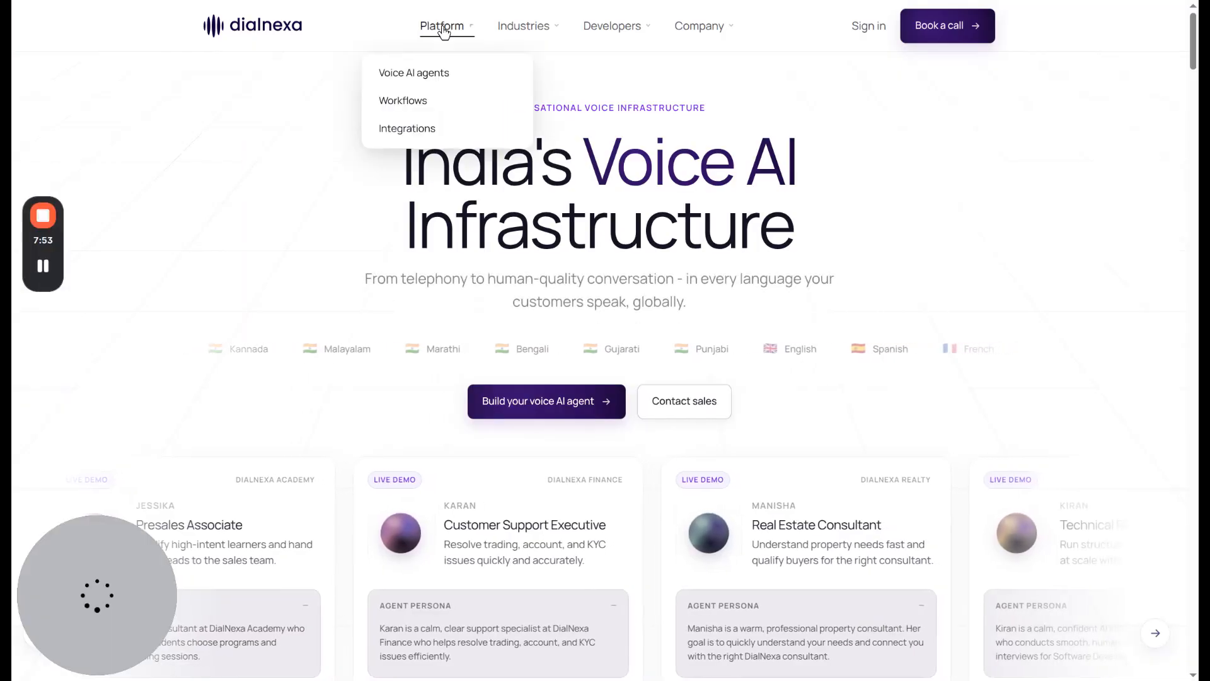
left_click(431, 106)
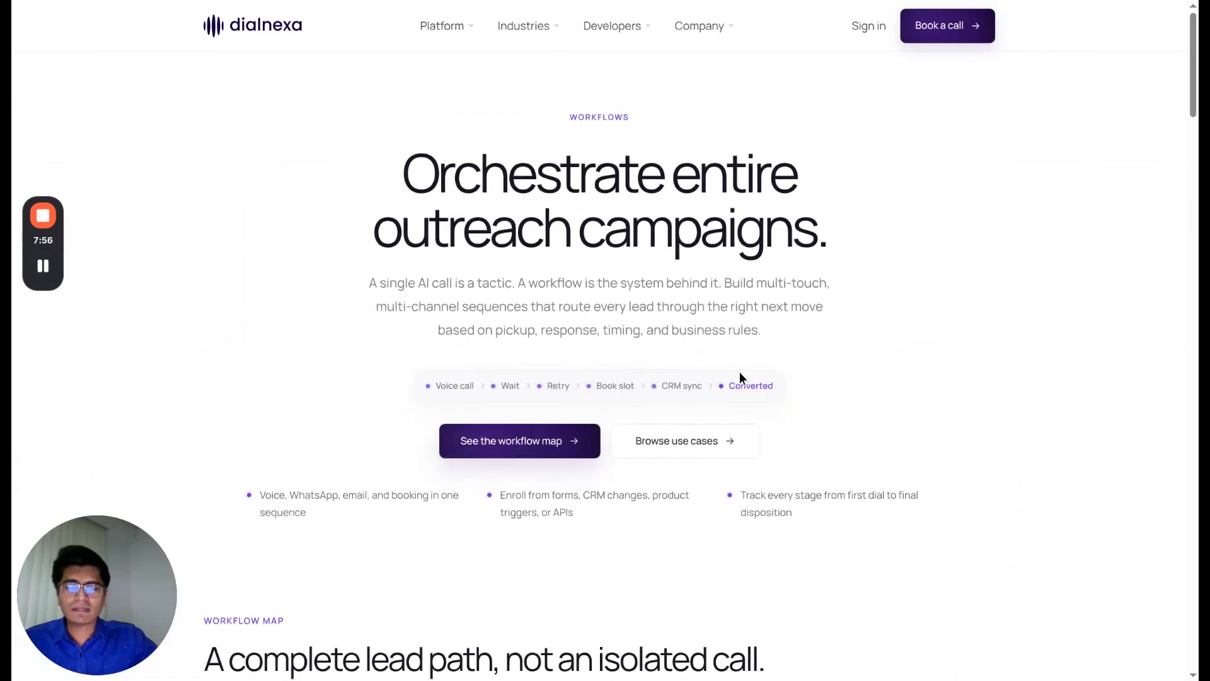
scroll(740, 374, "down", 10)
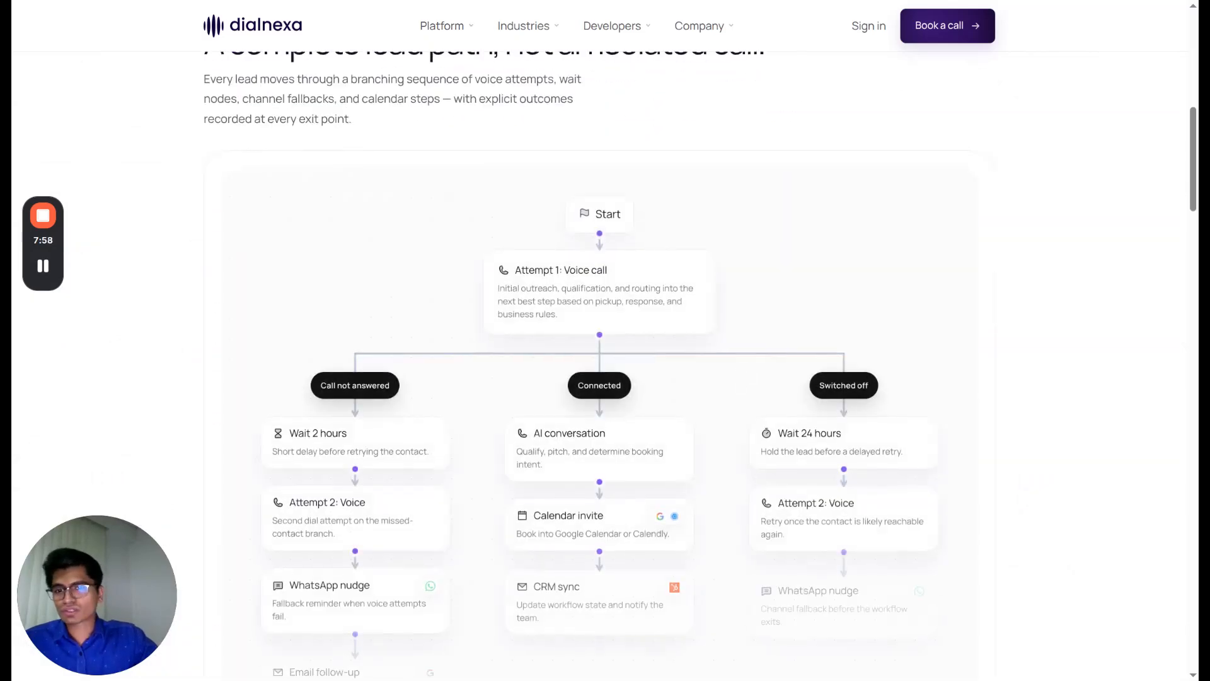
scroll(739, 378, "down", 2)
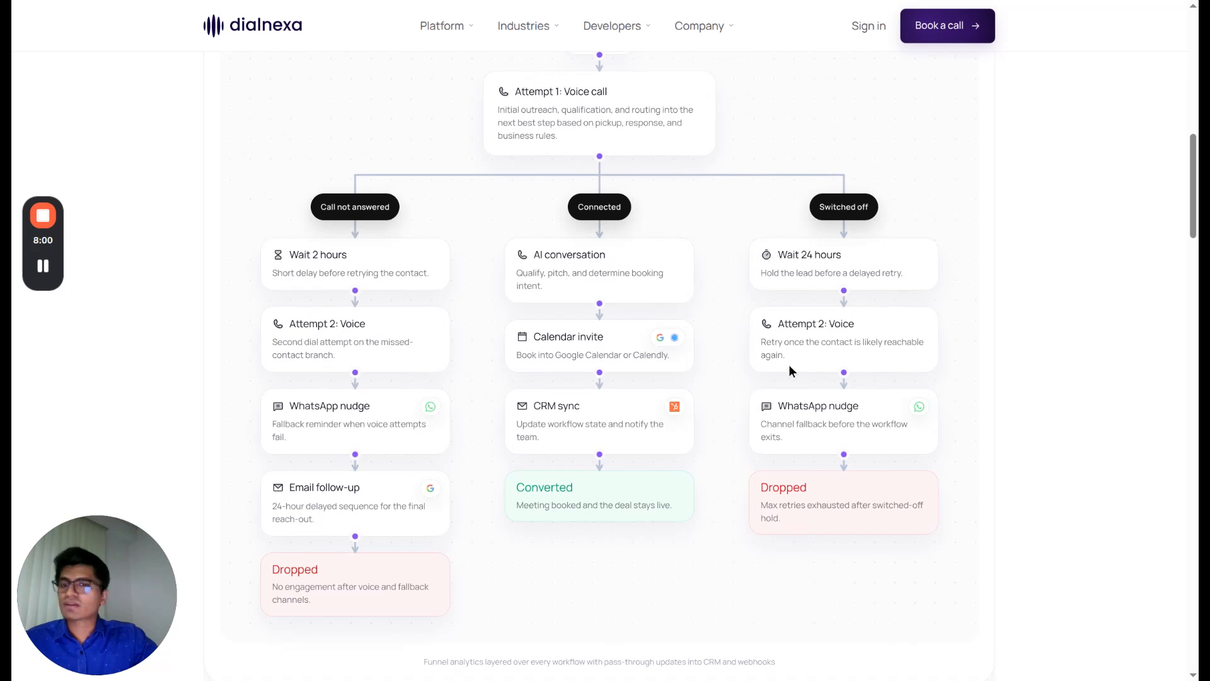